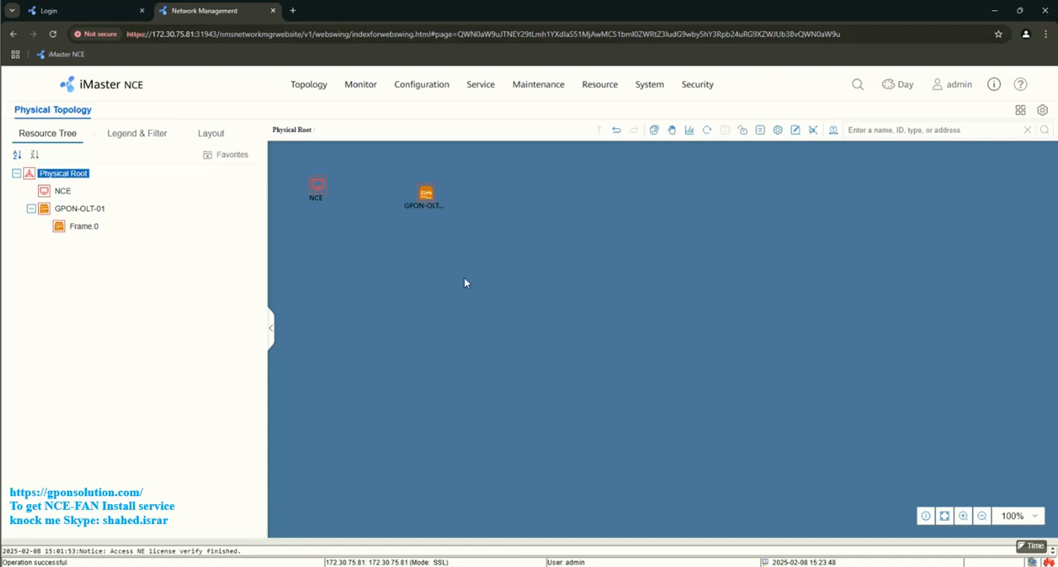
# - View the product version information and open the device panel of GPON-OLT-01
pyautogui.click(993, 85)
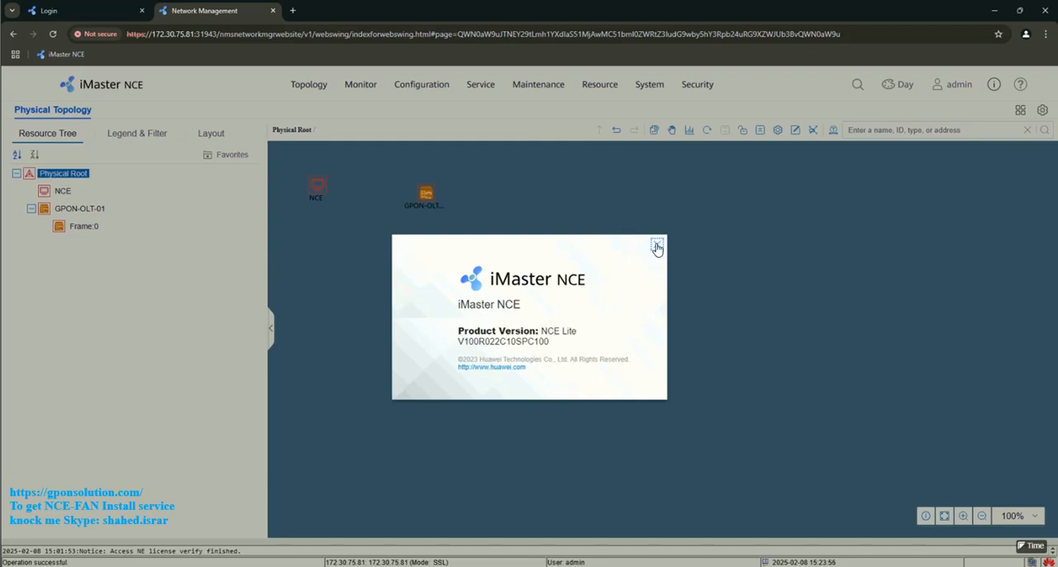
pyautogui.click(657, 248)
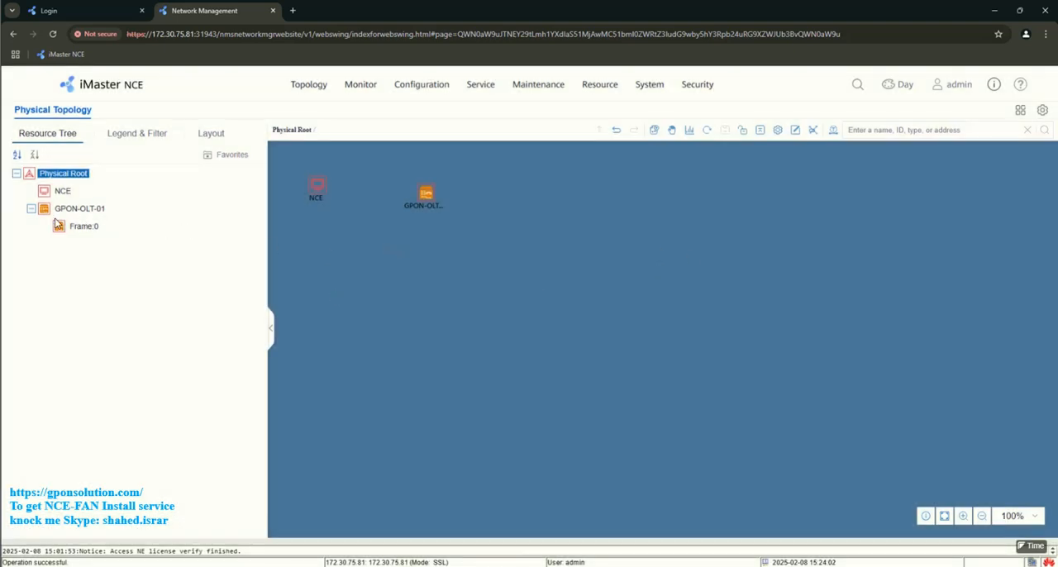
pyautogui.doubleClick(83, 213)
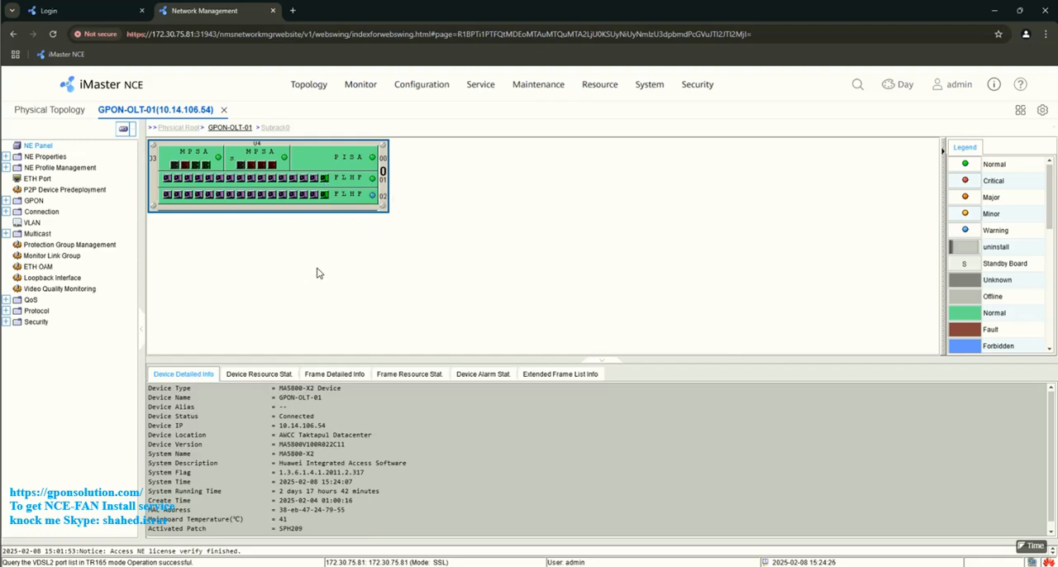
# - Open Performance Instance monitoring and select GPON UNI Port among the Access port resource types
pyautogui.click(357, 89)
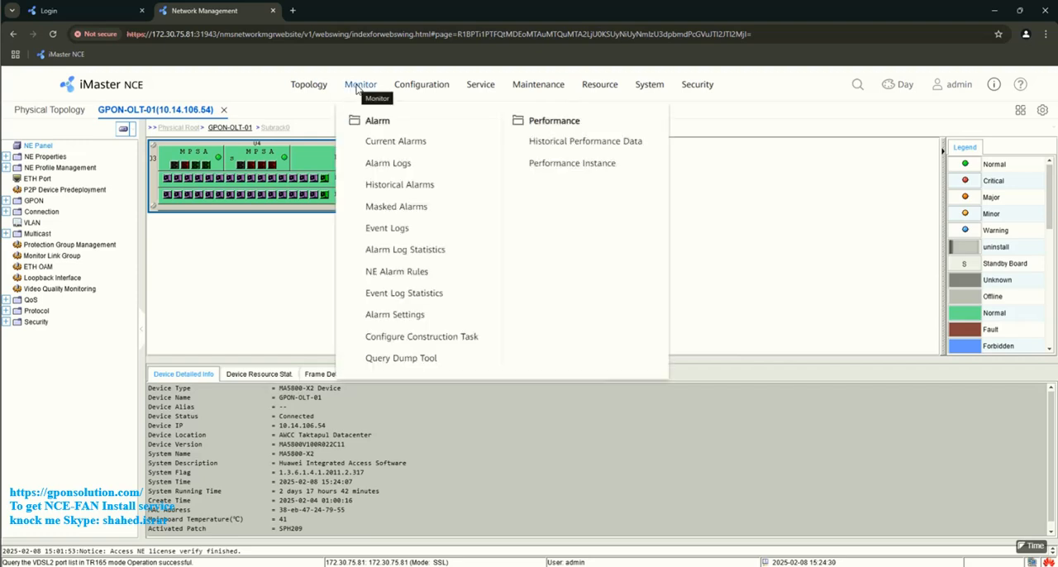
pyautogui.click(569, 165)
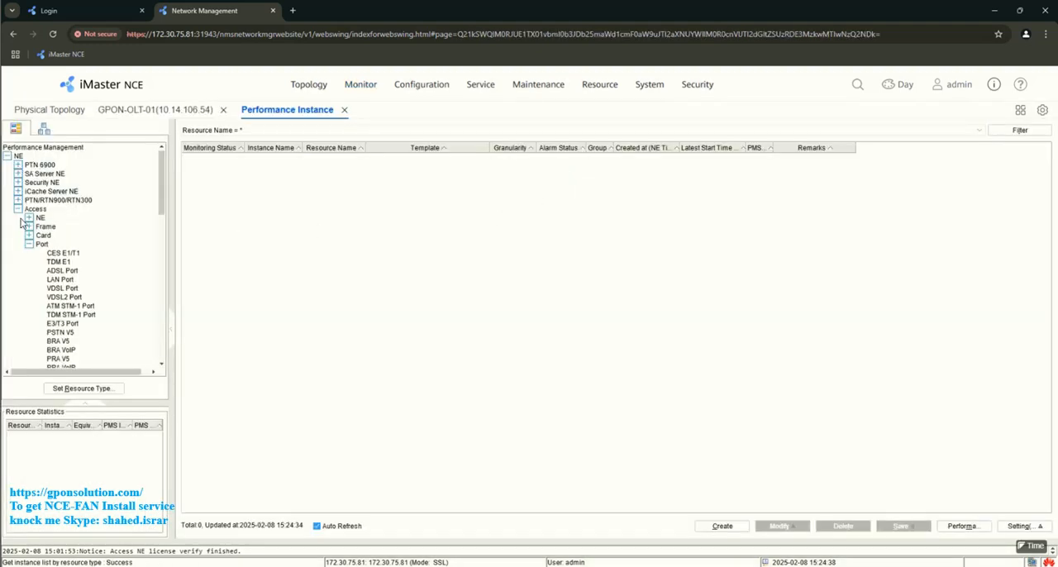
pyautogui.click(35, 209)
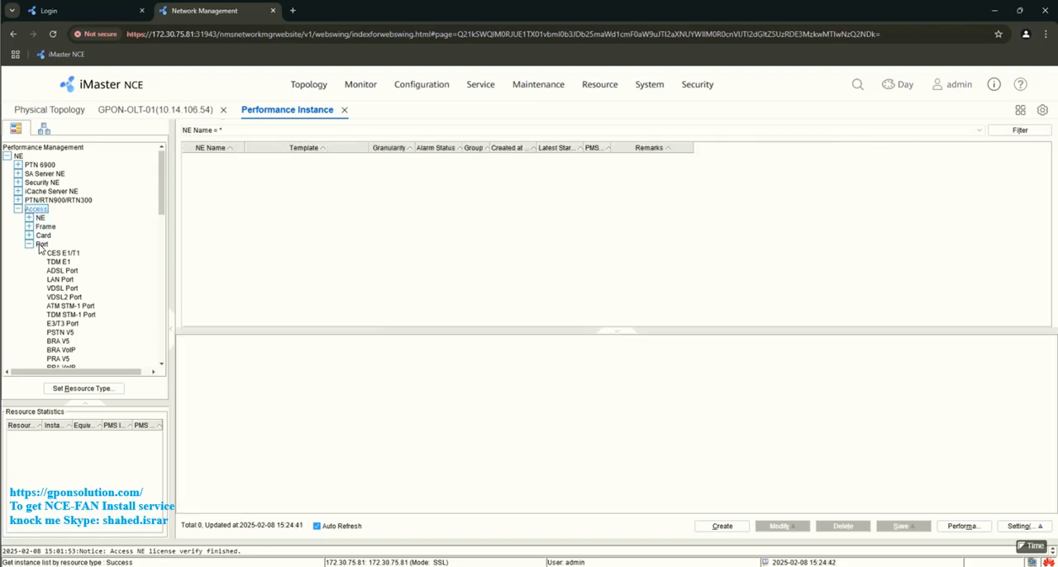
pyautogui.click(41, 244)
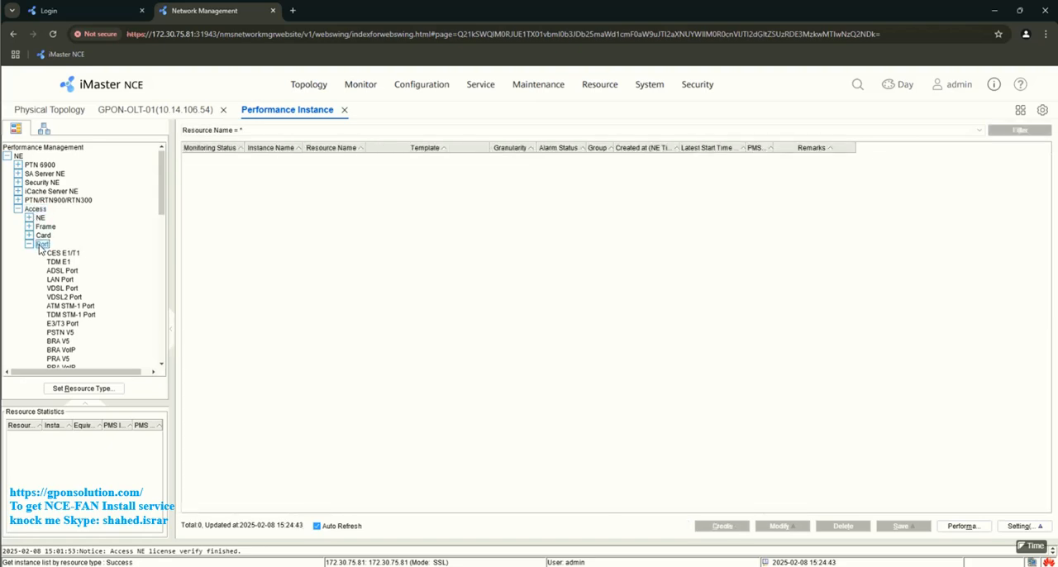
pyautogui.scroll(-1, 72, 289)
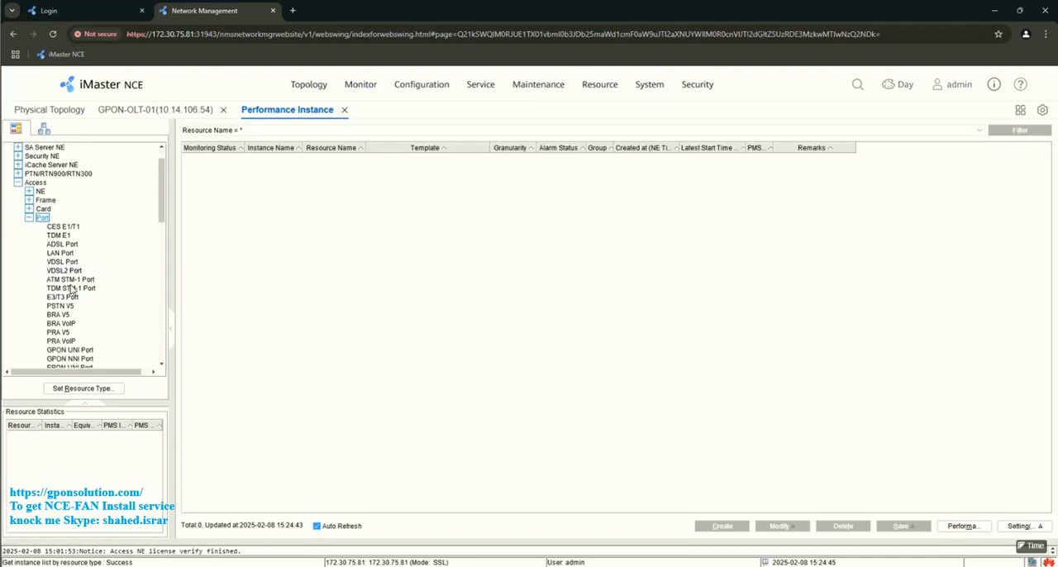
pyautogui.scroll(-1, 72, 289)
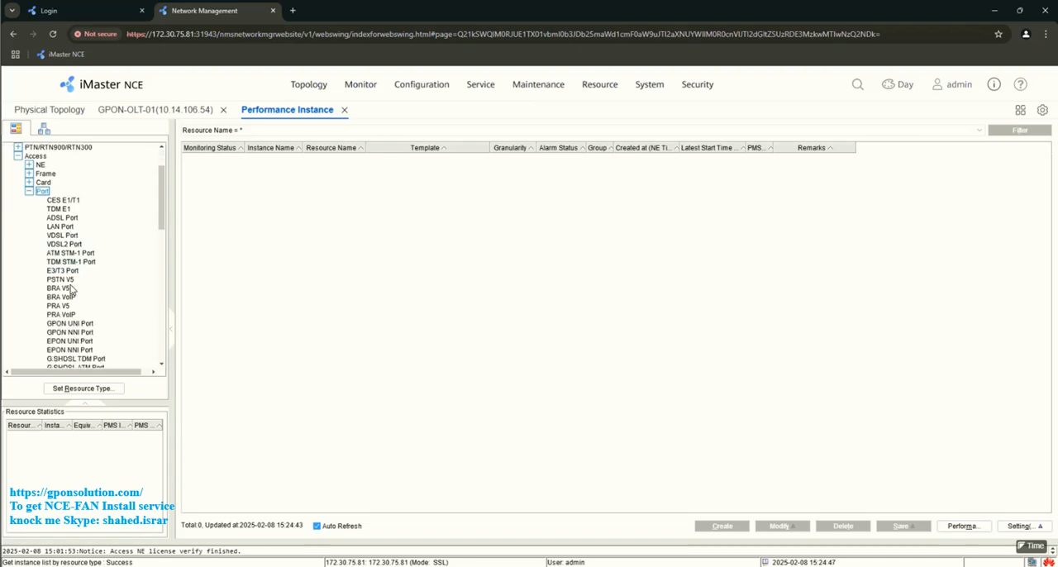
pyautogui.scroll(-1, 72, 291)
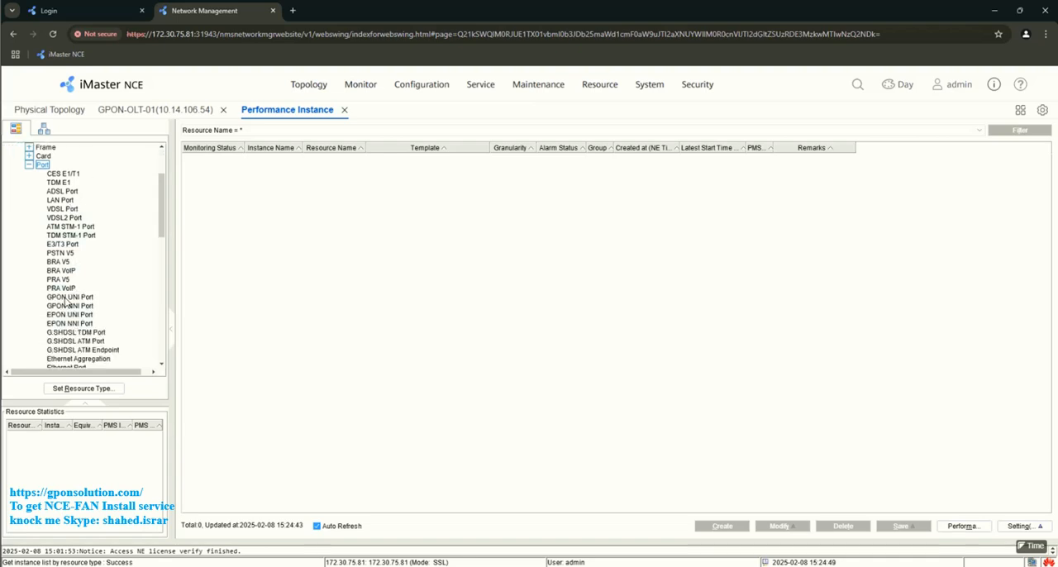
pyautogui.click(70, 297)
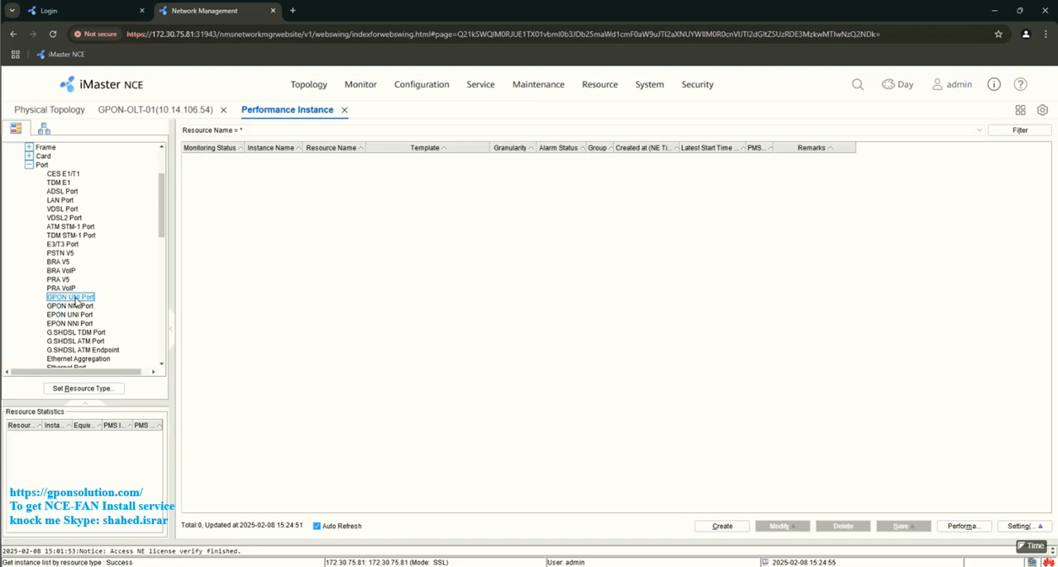
# - Start a general monitoring instance and add all GPON UNI ports of GPON-OLT-01 as its monitored resources
pyautogui.click(722, 527)
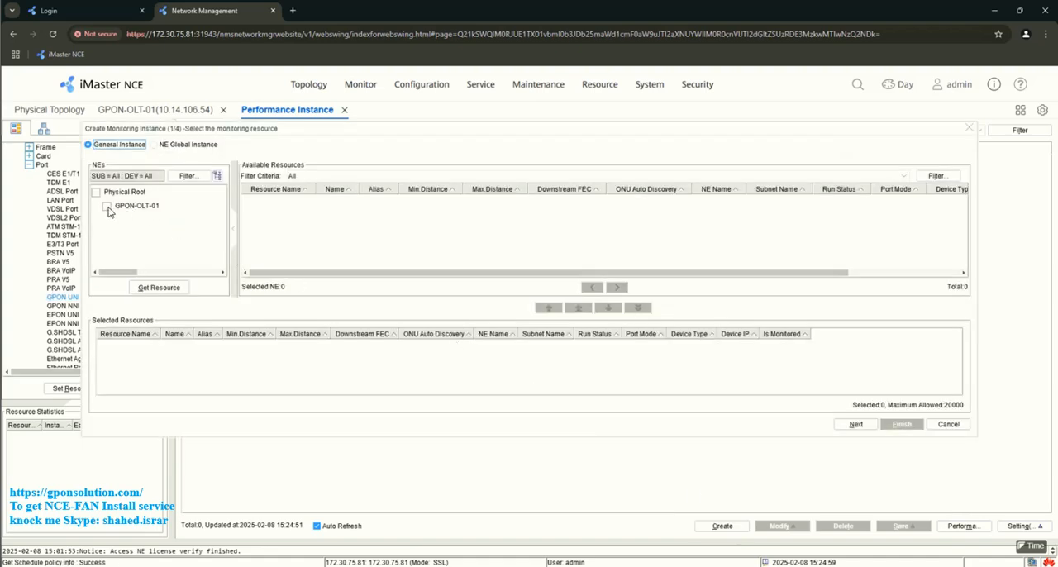
pyautogui.click(107, 207)
pyautogui.click(160, 289)
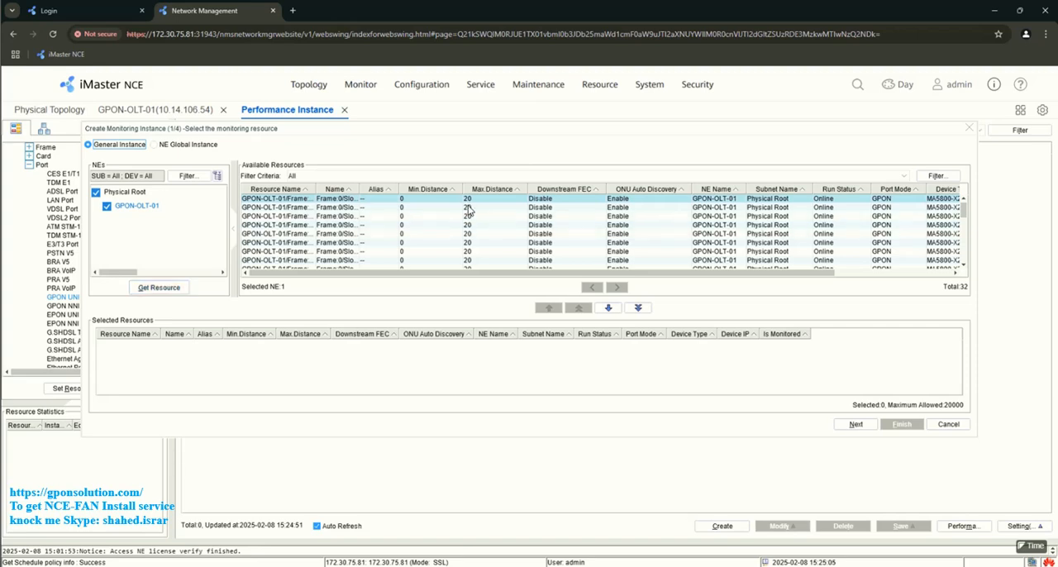
pyautogui.scroll(-4, 473, 217)
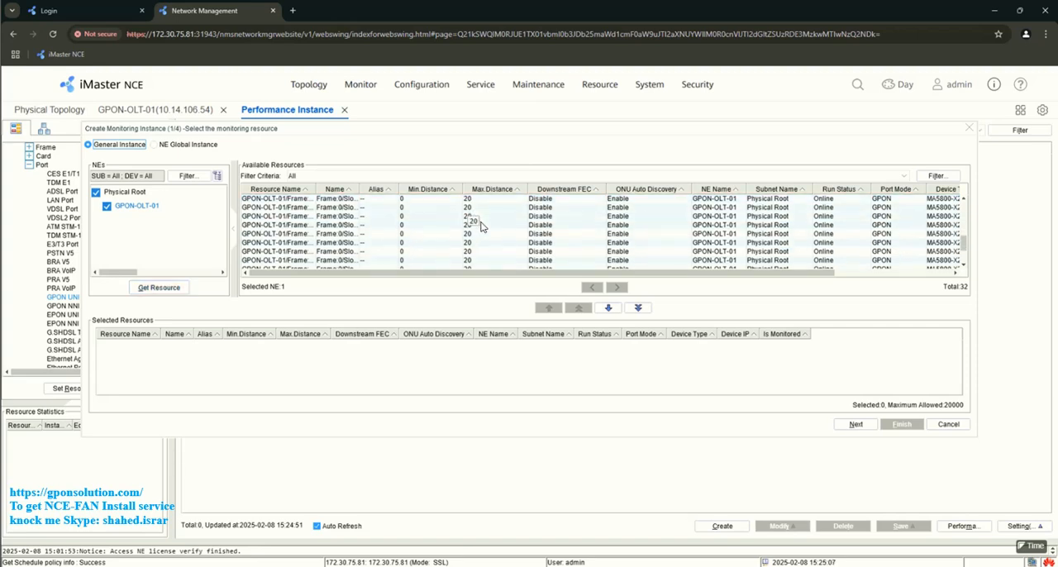
pyautogui.scroll(-1, 476, 234)
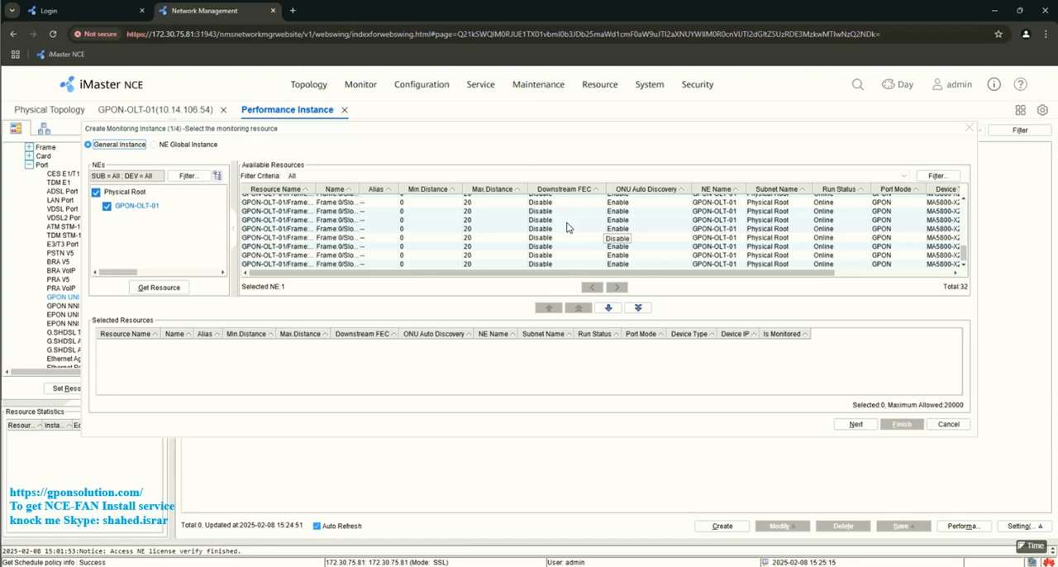
pyautogui.click(638, 308)
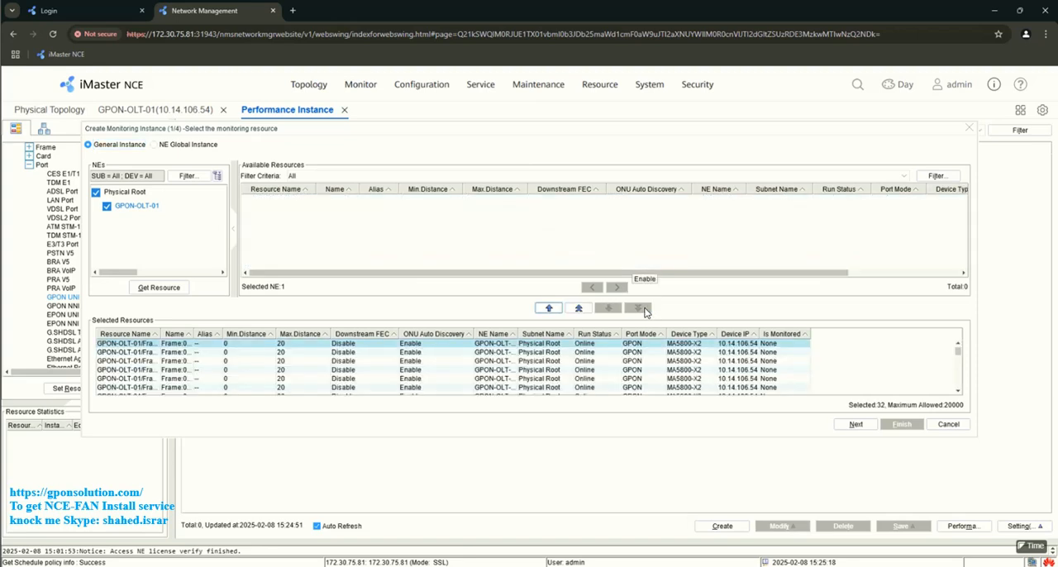
pyautogui.click(857, 425)
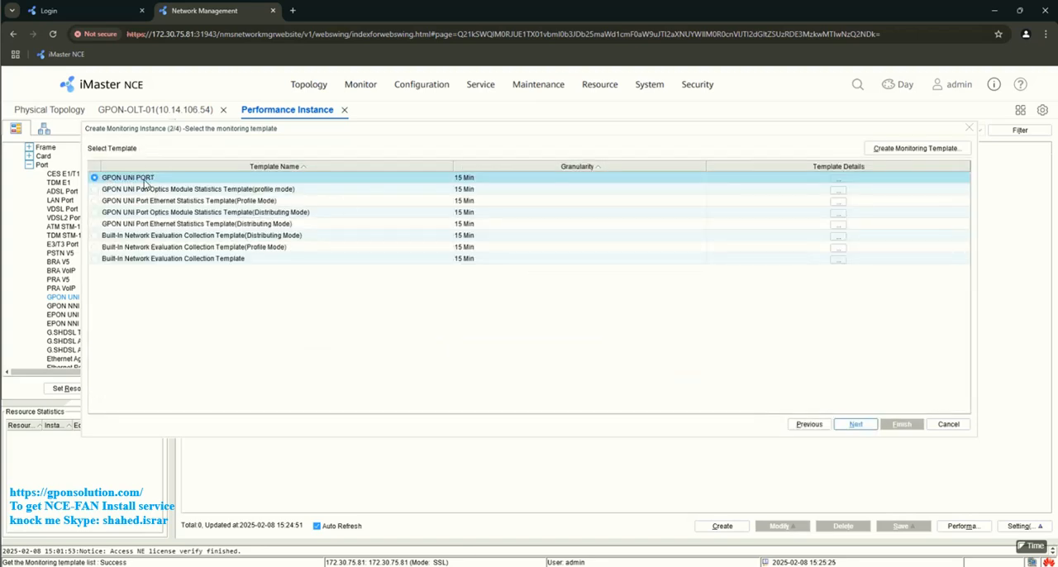
# - Examine the indicators in the GPON UNI PORT monitoring template, widening the Indicator column to read the full names
pyautogui.click(840, 185)
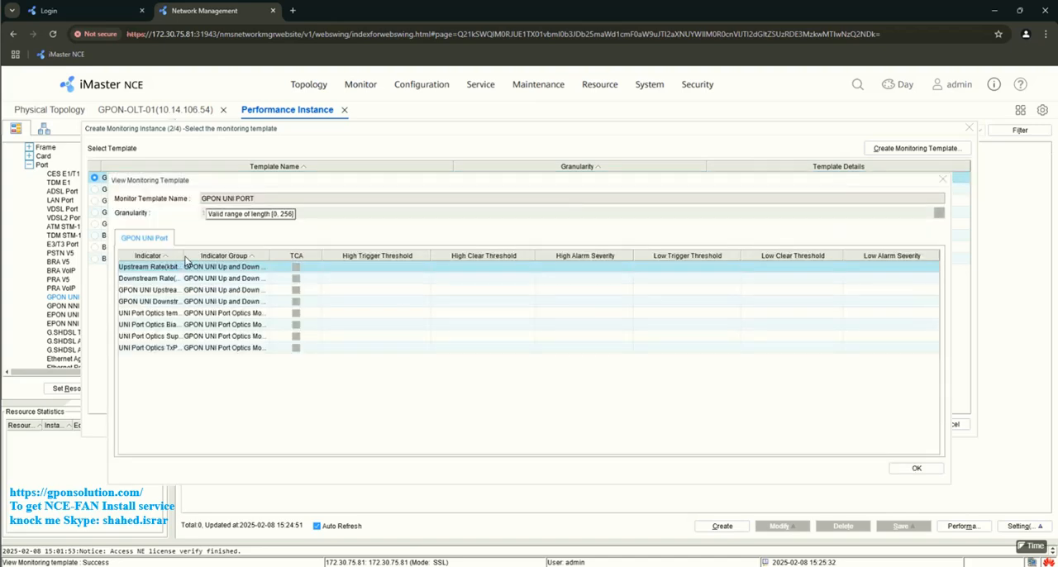
pyautogui.moveTo(184, 256); pyautogui.dragTo(318, 257)
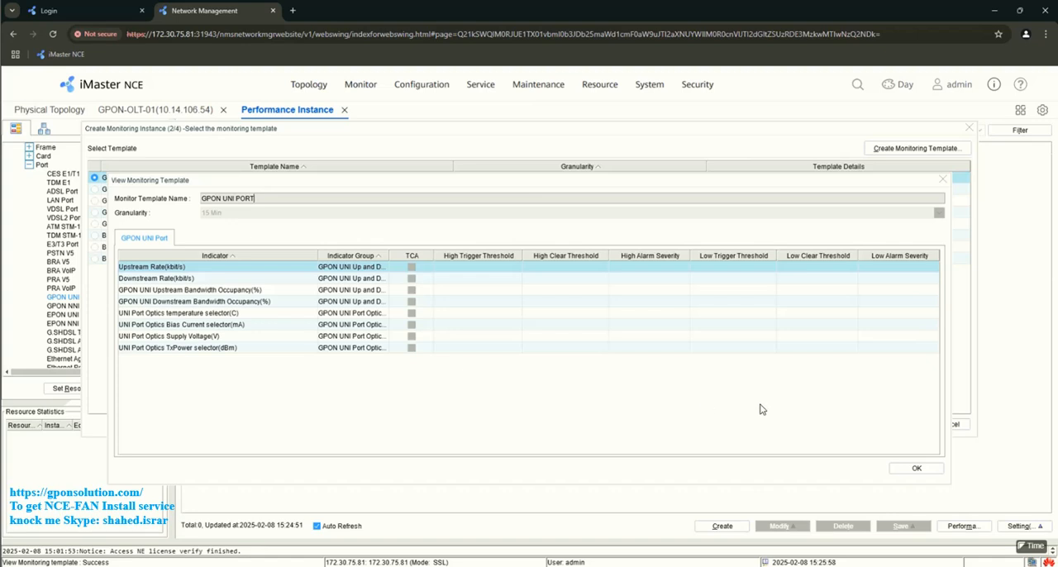
pyautogui.click(918, 469)
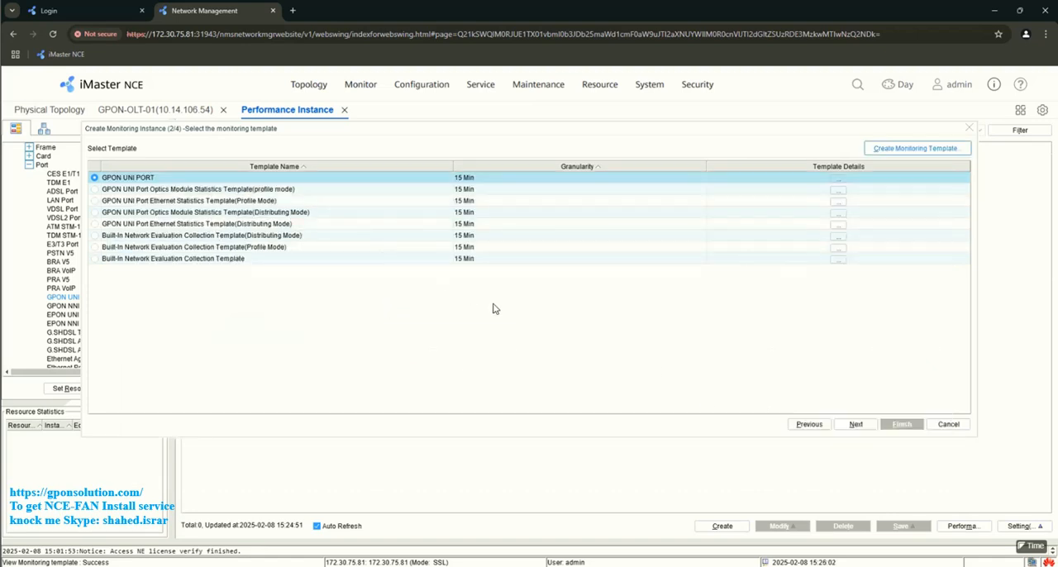
# - Create the monitoring instances with the GPON UNI PORT template, no date range or scheduled policy, and PMS instance creation enabled
pyautogui.click(858, 426)
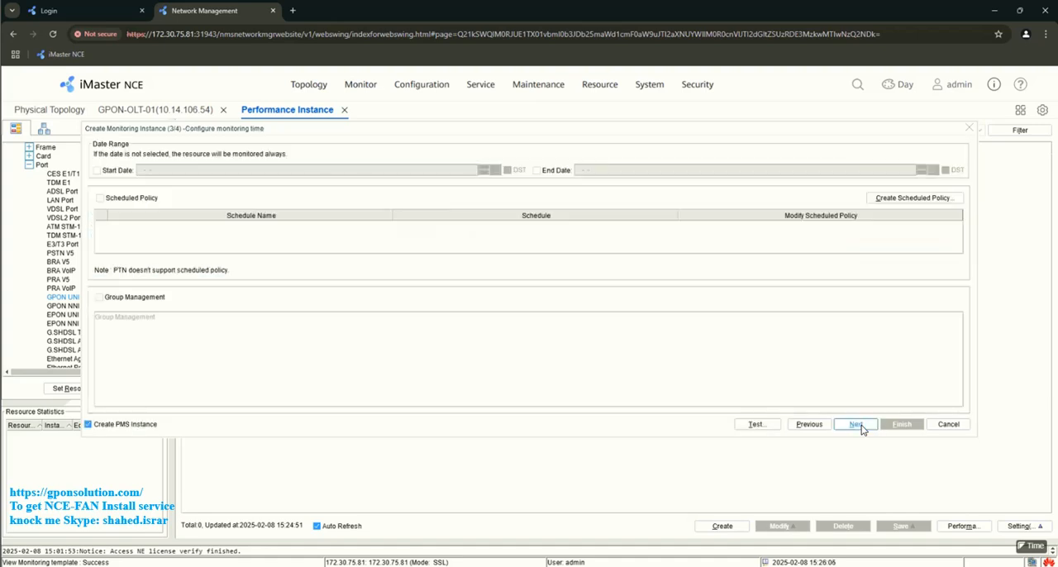
pyautogui.click(858, 426)
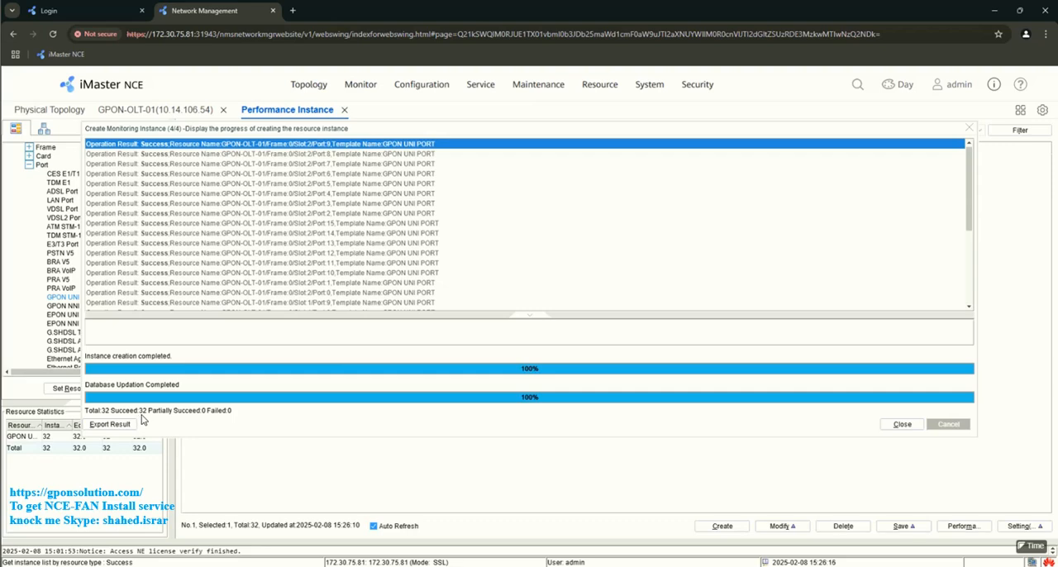
pyautogui.click(902, 424)
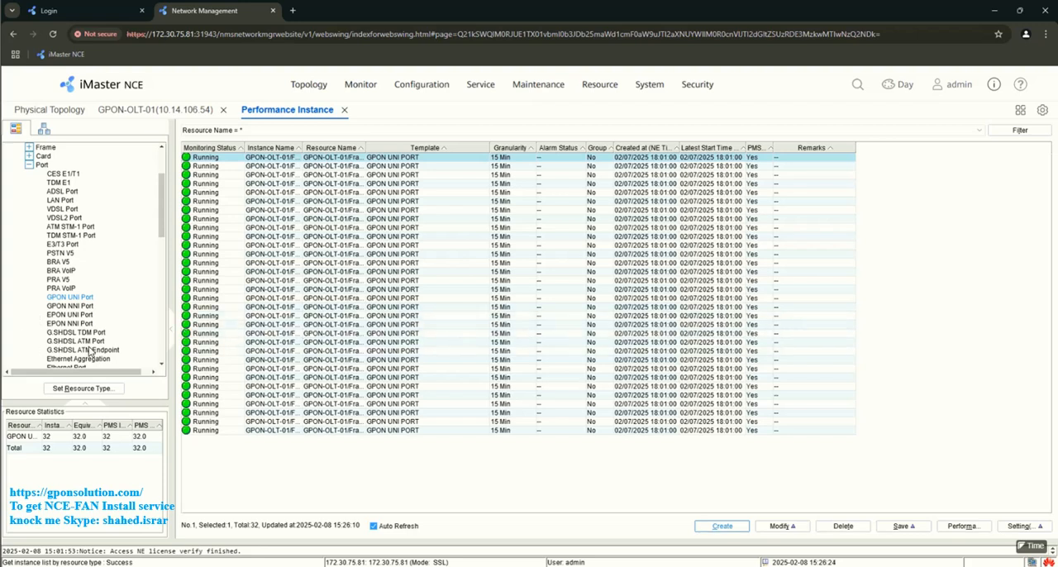
# - Select Ethernet Port as the resource type for performance instances, leaving the instance filter unchanged
pyautogui.scroll(-2, 71, 337)
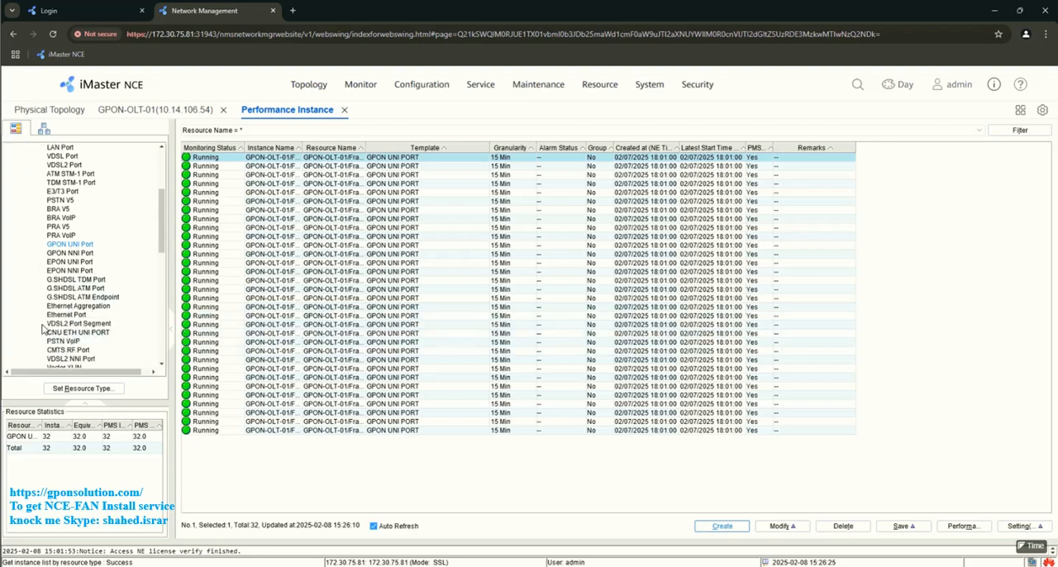
pyautogui.click(64, 315)
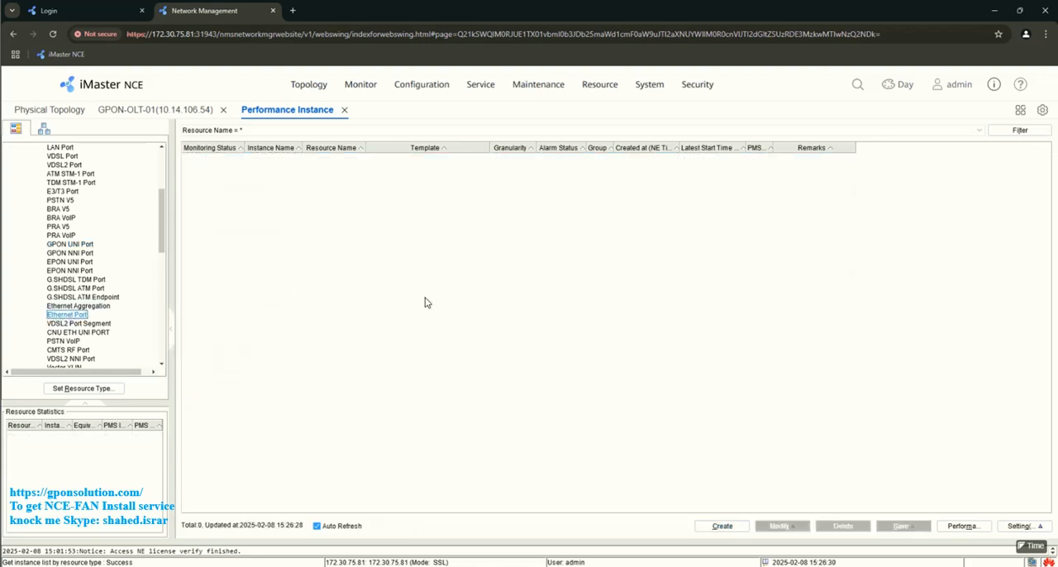
pyautogui.click(1020, 130)
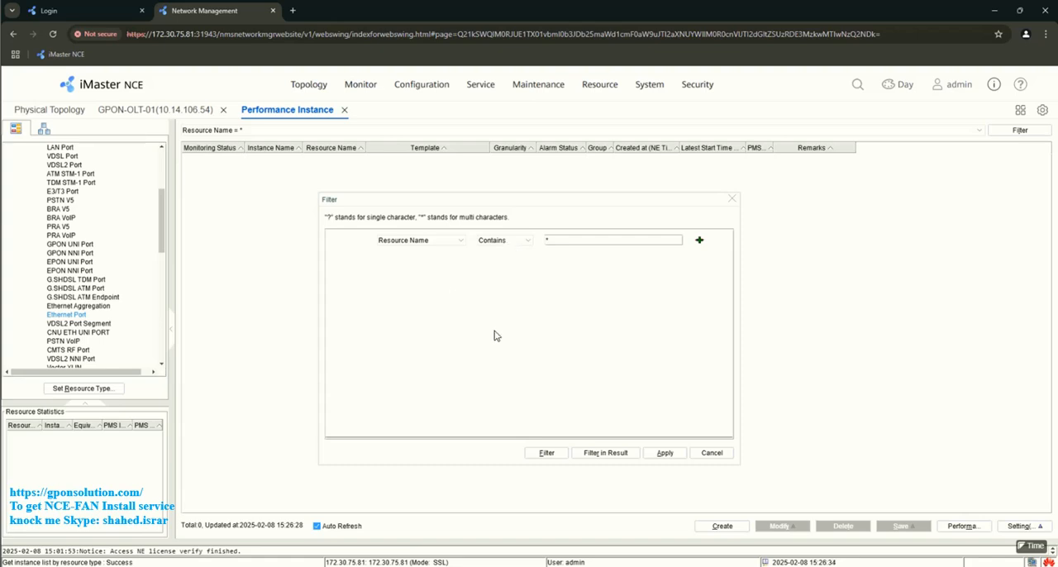
pyautogui.click(732, 199)
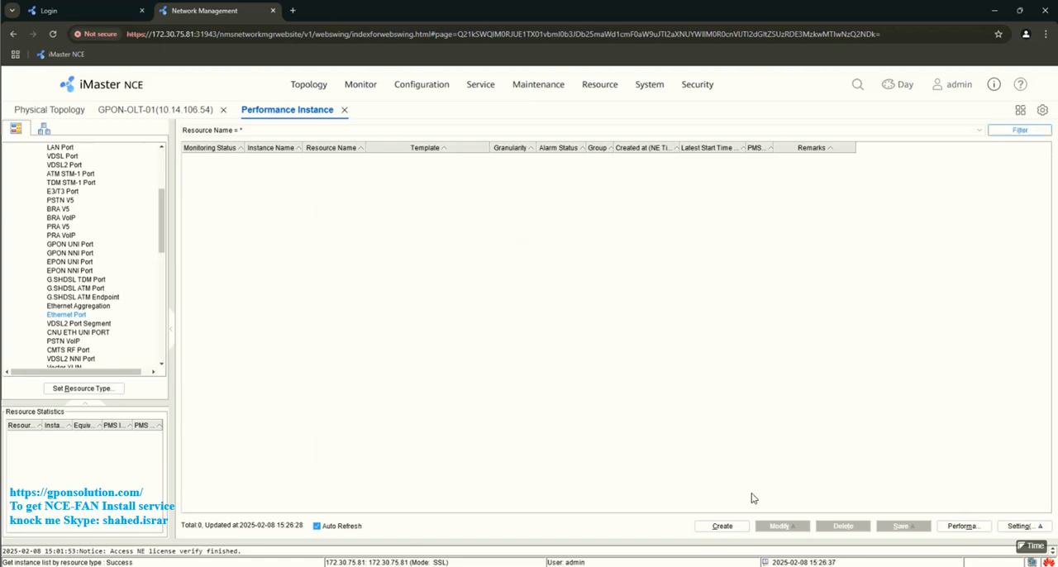
# - Start a general monitoring instance and add all Ethernet ports of GPON-OLT-01 as its monitored resources
pyautogui.click(719, 524)
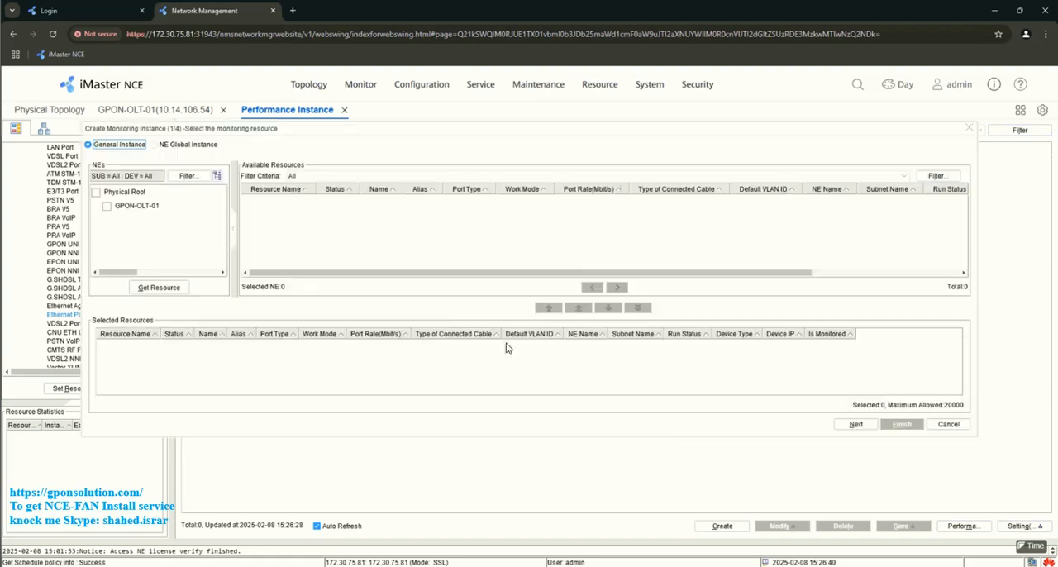
pyautogui.click(169, 289)
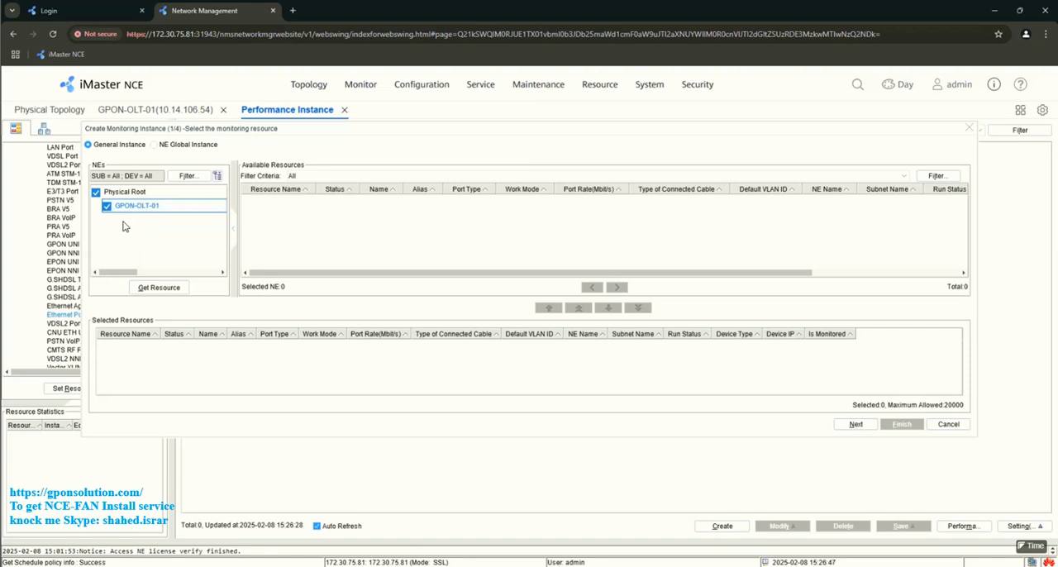
pyautogui.click(162, 289)
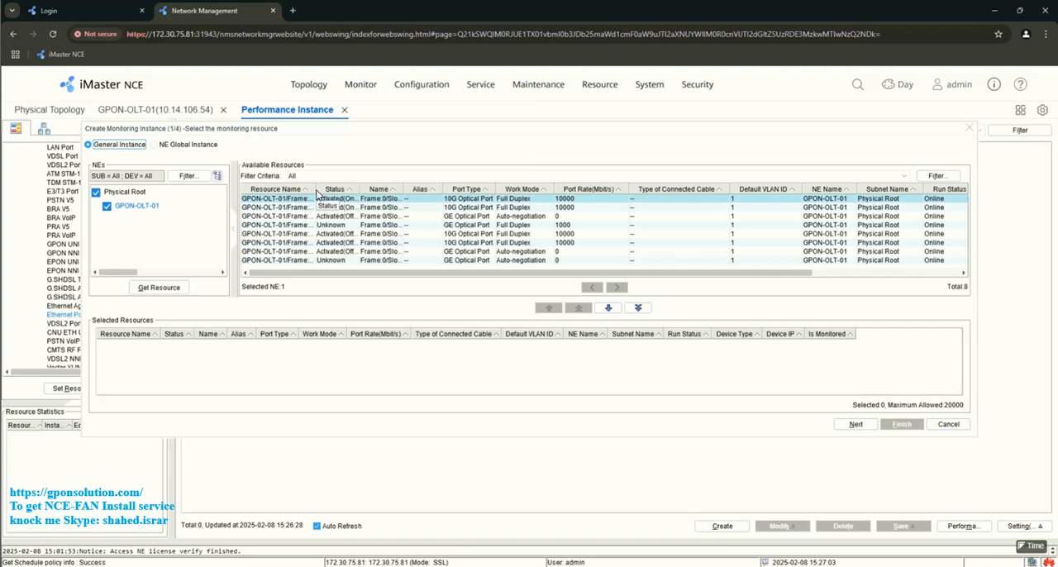
pyautogui.moveTo(316, 190); pyautogui.dragTo(382, 191)
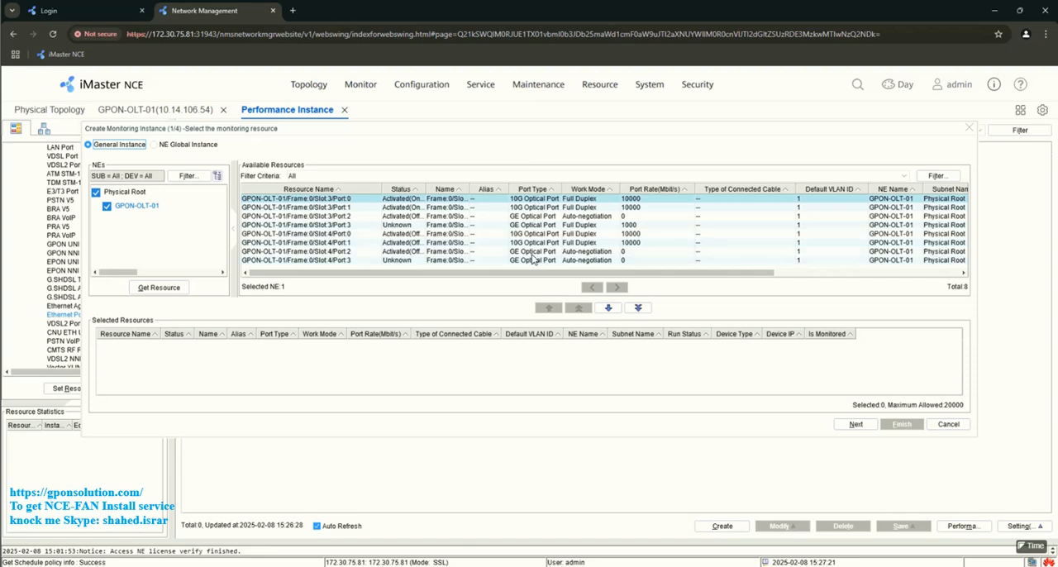
pyautogui.click(638, 308)
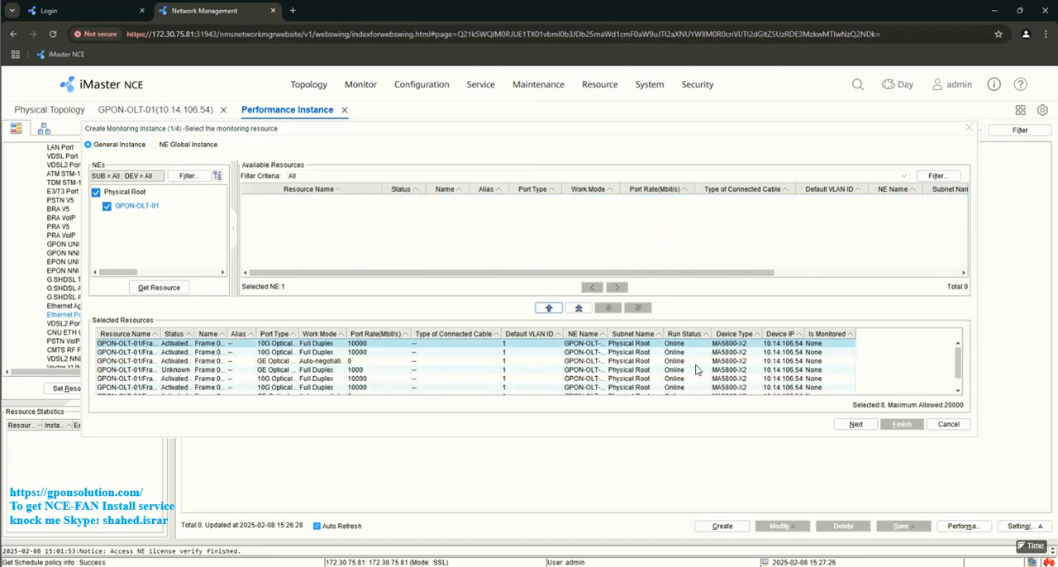
pyautogui.click(857, 425)
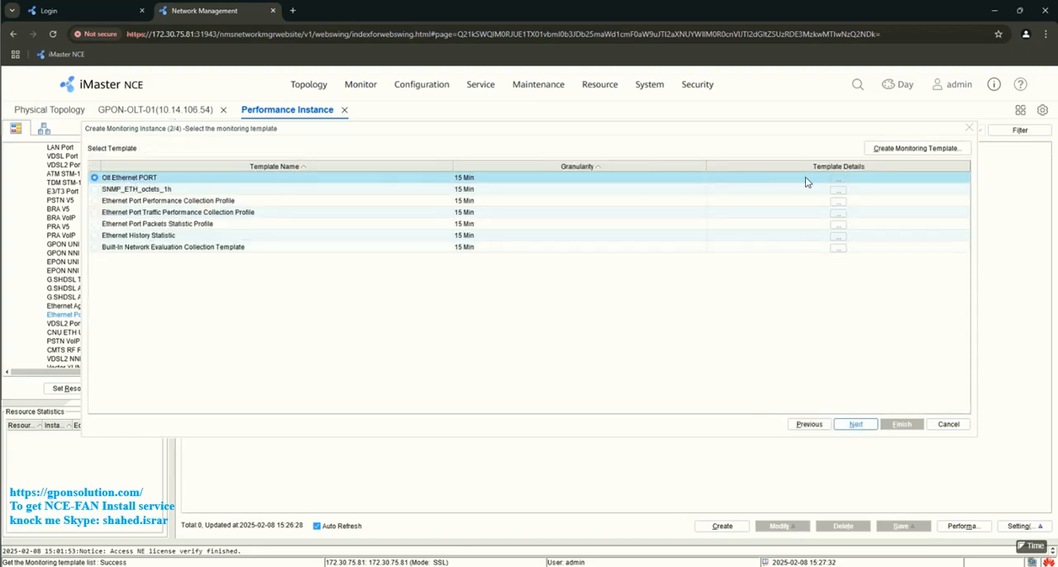
# - Examine the indicators in the Olt Ethernet PORT monitoring template, widening the Indicator column to read the full names
pyautogui.click(840, 182)
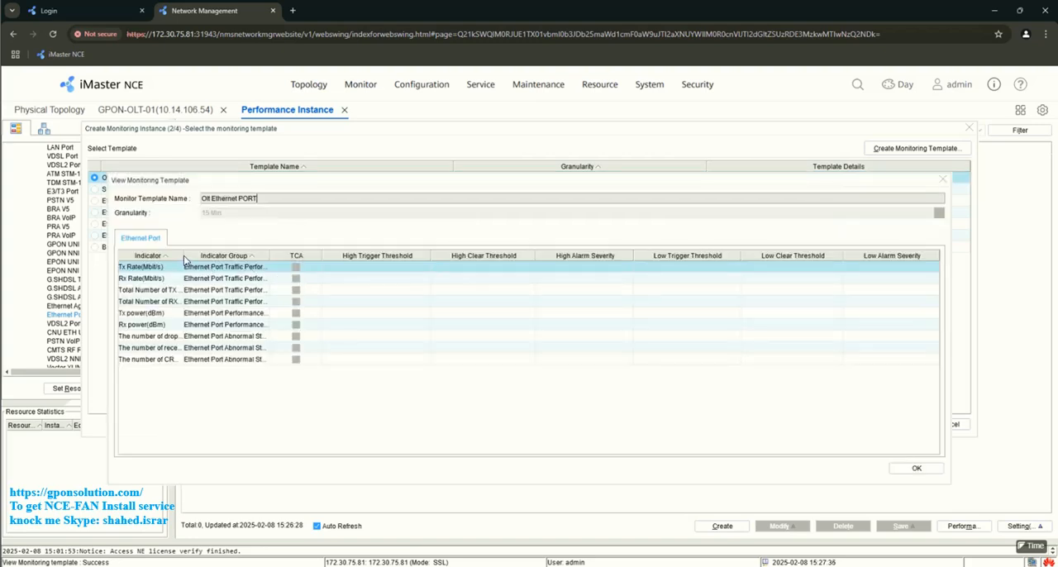
pyautogui.moveTo(184, 257); pyautogui.dragTo(305, 262)
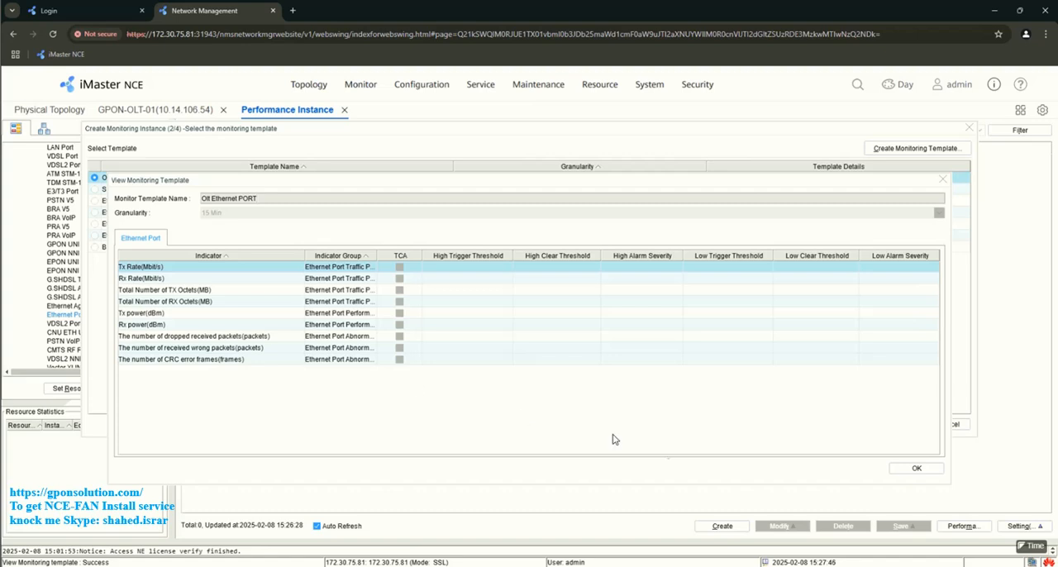
pyautogui.click(910, 469)
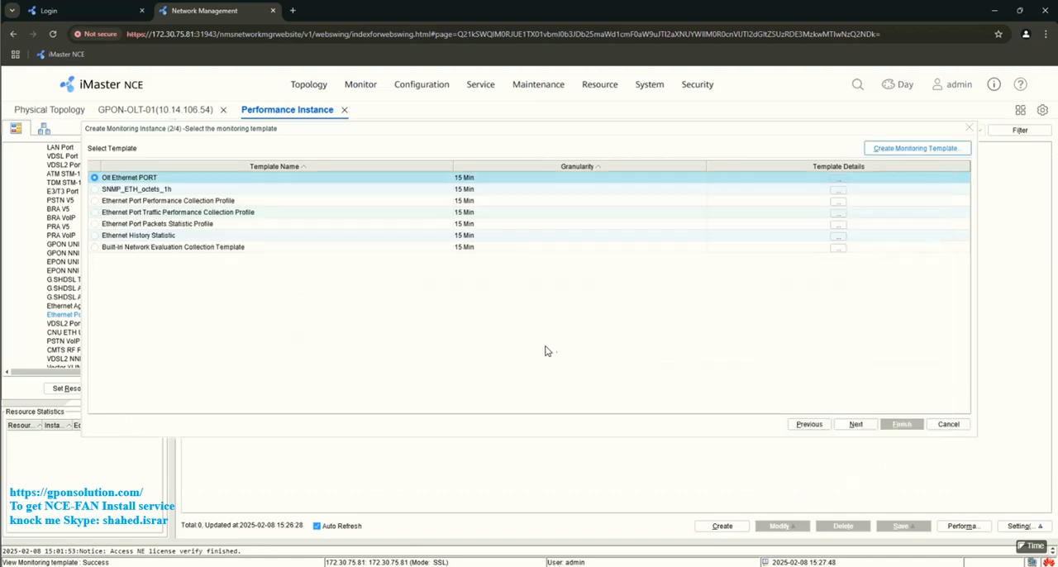
# - Create the Ethernet port instances with the Olt Ethernet PORT template, no date range or scheduled policy, and PMS instance creation enabled
pyautogui.click(857, 424)
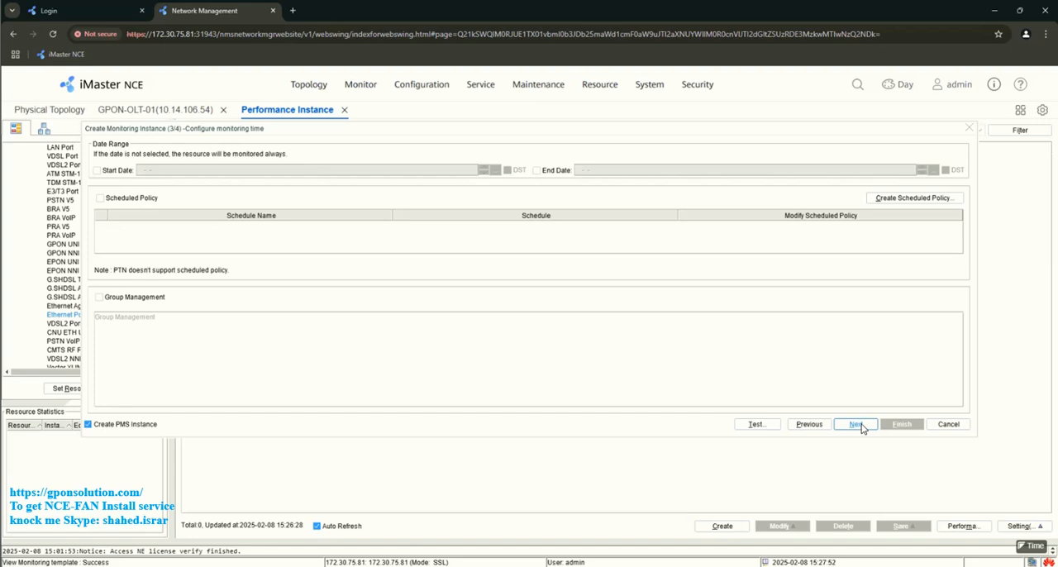
pyautogui.click(857, 424)
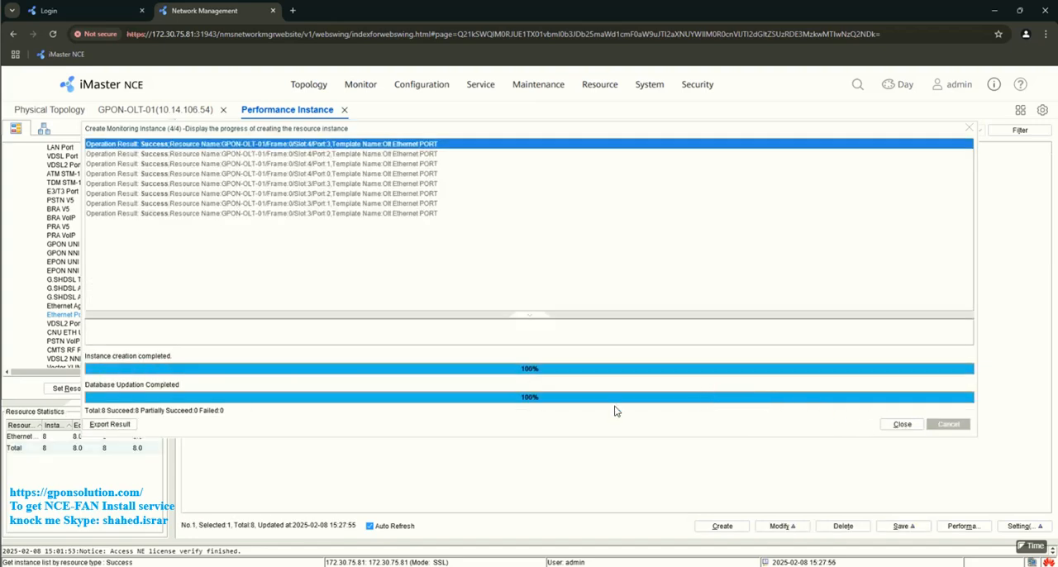
pyautogui.click(904, 425)
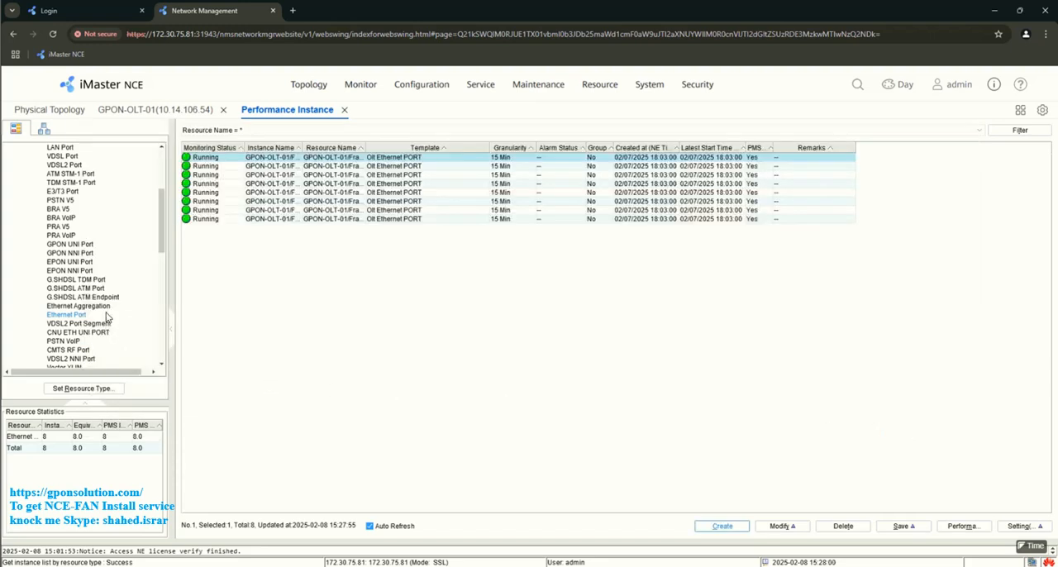
# - Start a general monitoring instance for Ethernet Aggregation and add all aggregation resources of GPON-OLT-01 to it
pyautogui.click(56, 306)
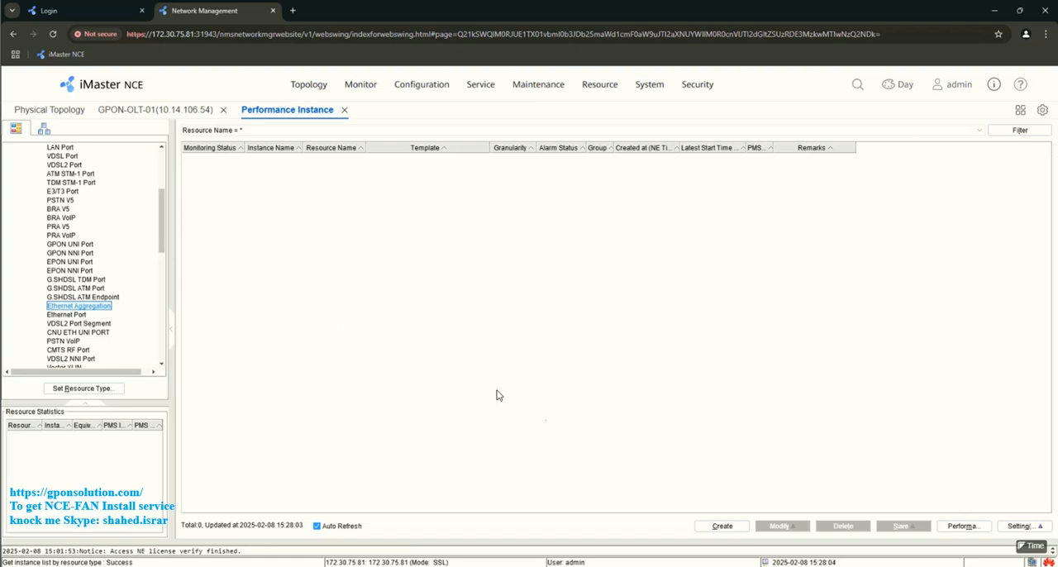
pyautogui.click(726, 530)
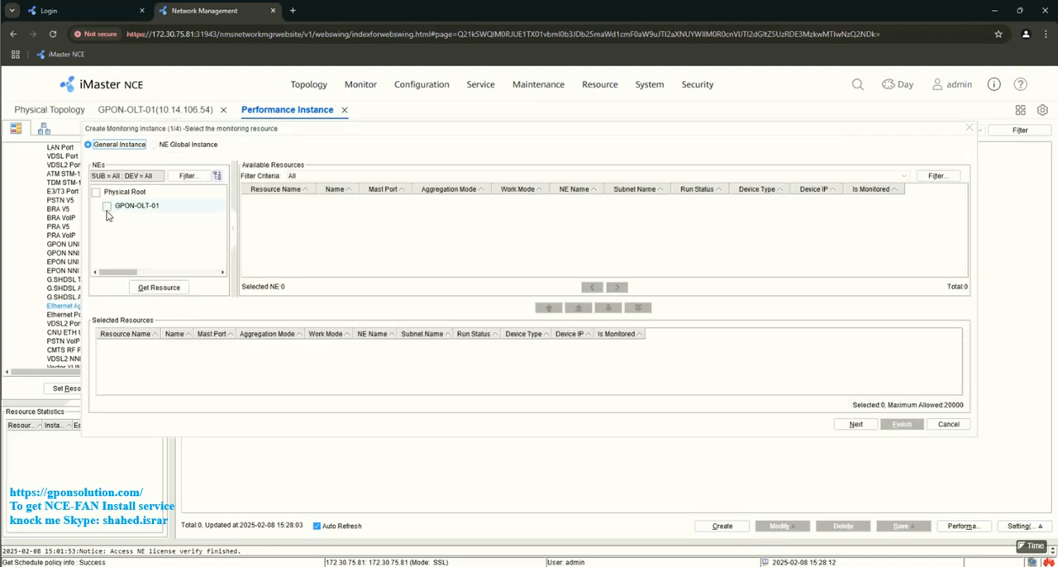
pyautogui.click(106, 208)
pyautogui.click(156, 289)
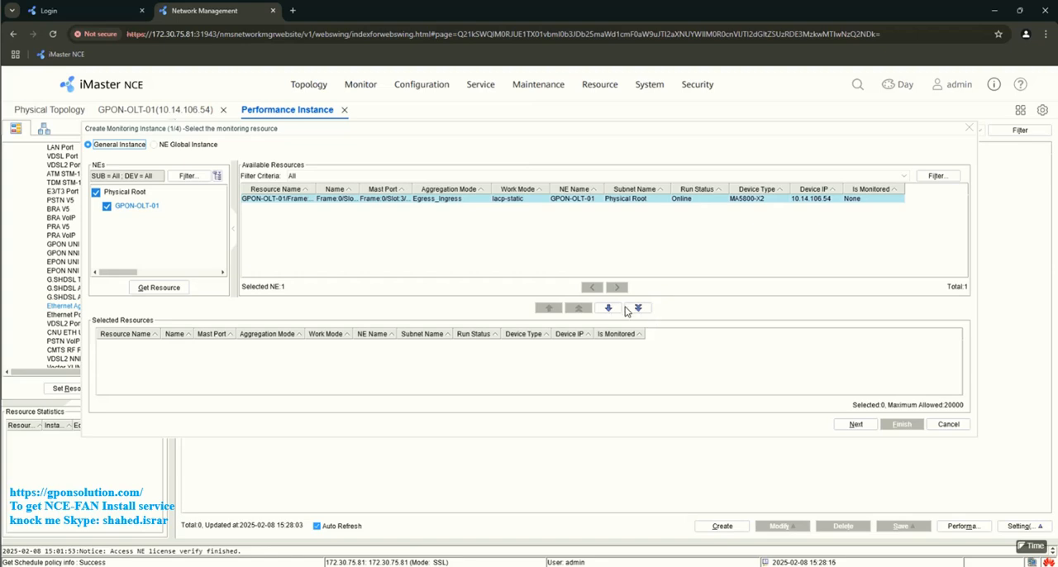
pyautogui.click(638, 308)
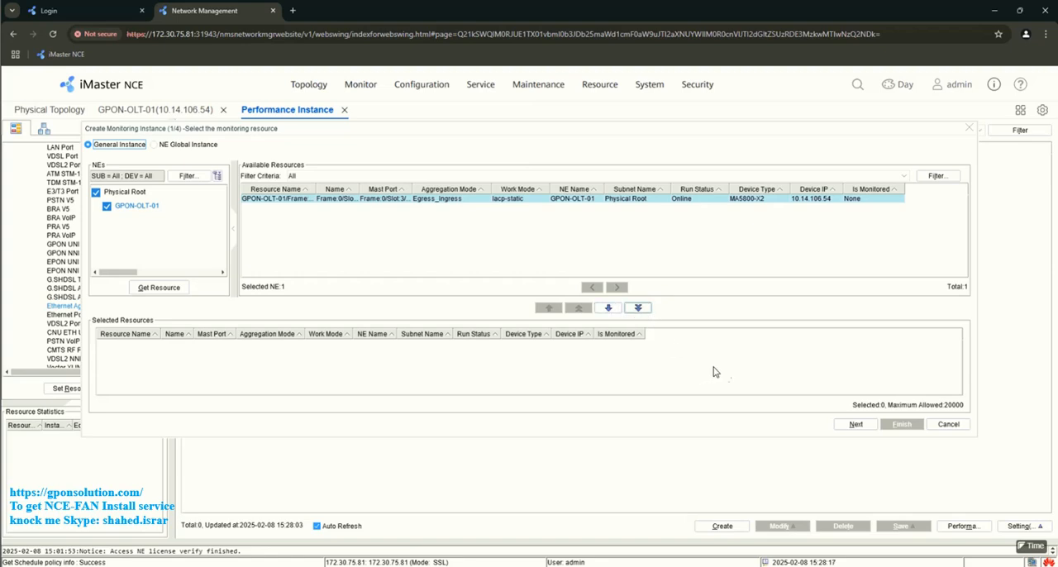
pyautogui.click(866, 429)
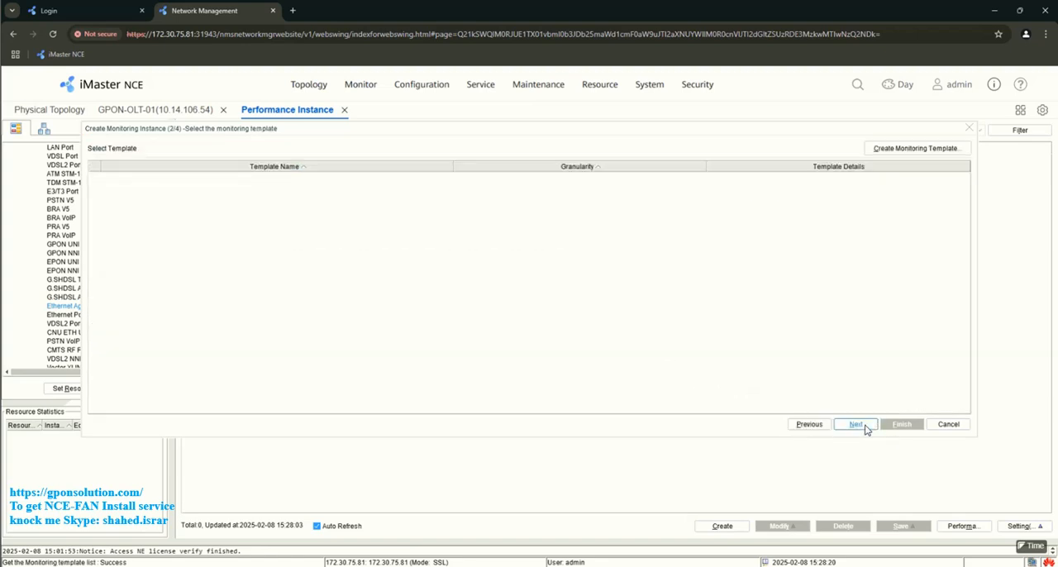
# - Try to continue the Ethernet Aggregation instance without a monitoring template, and recheck the selected resources
pyautogui.click(865, 428)
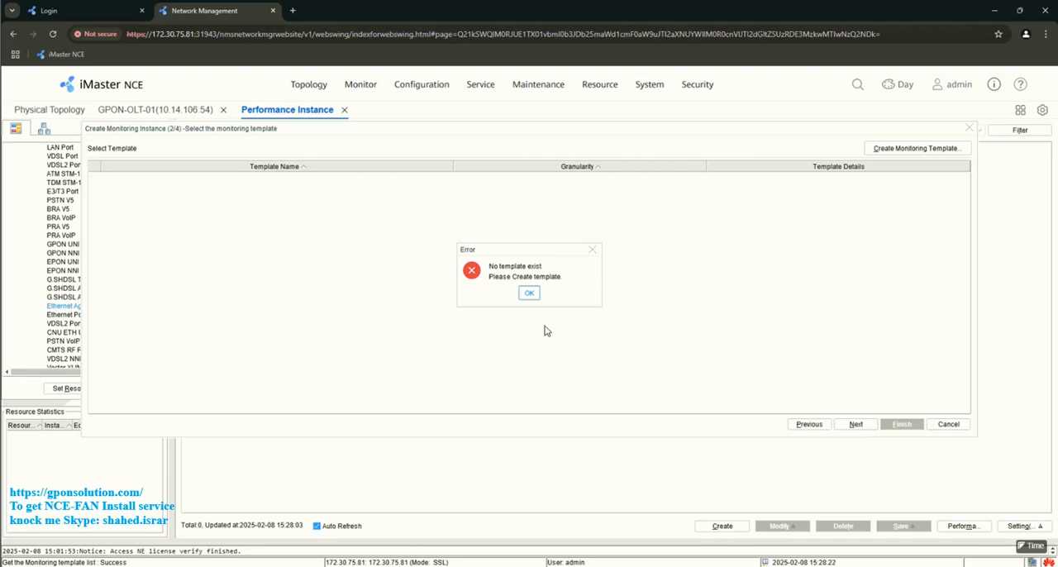
pyautogui.click(530, 294)
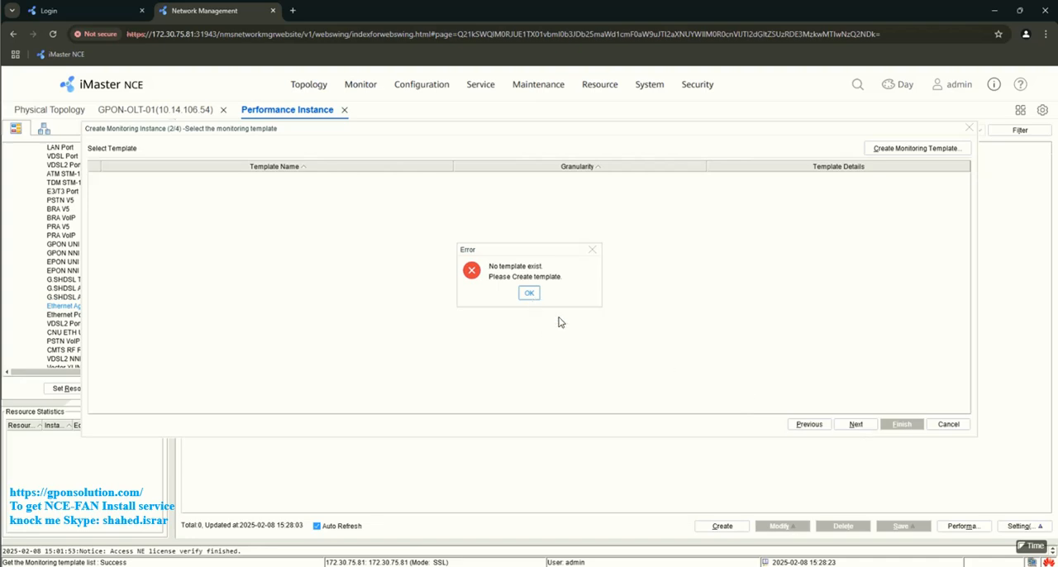
pyautogui.click(809, 424)
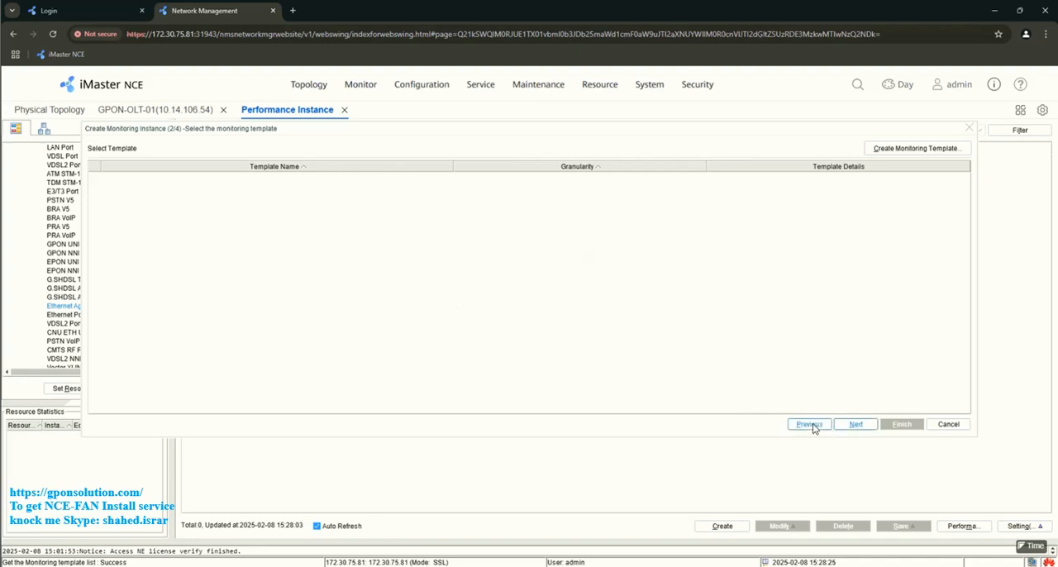
pyautogui.click(810, 424)
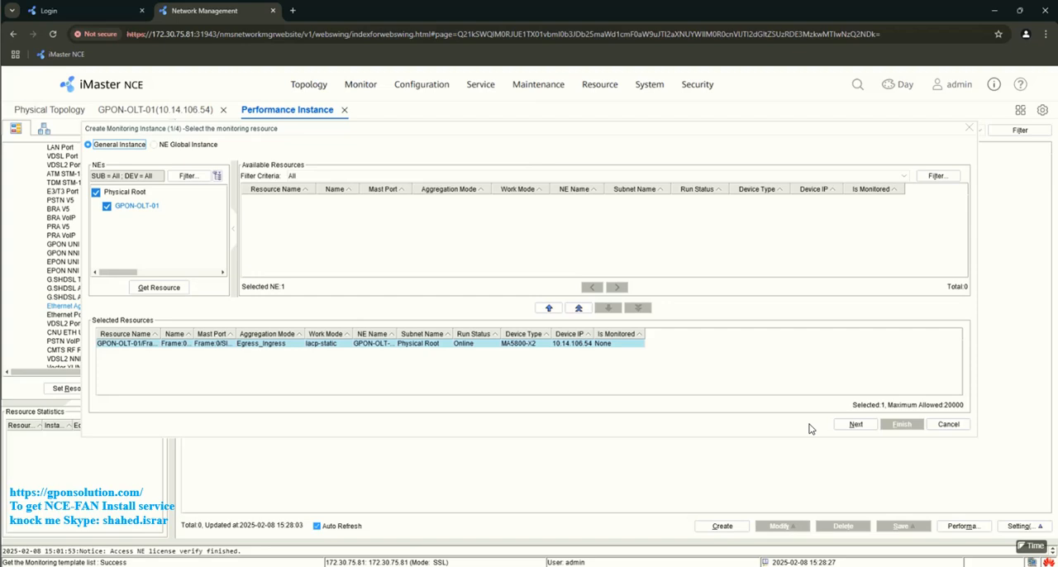
pyautogui.click(863, 426)
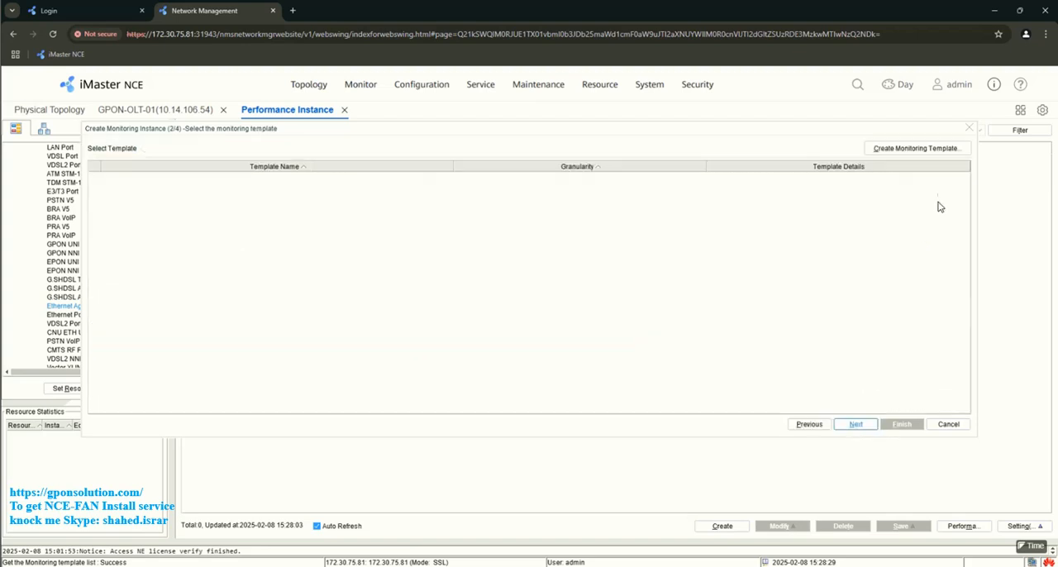
# - Start a new monitoring template named LACP_UPLINK_MONITOR with a granularity of 10 Min
pyautogui.click(905, 153)
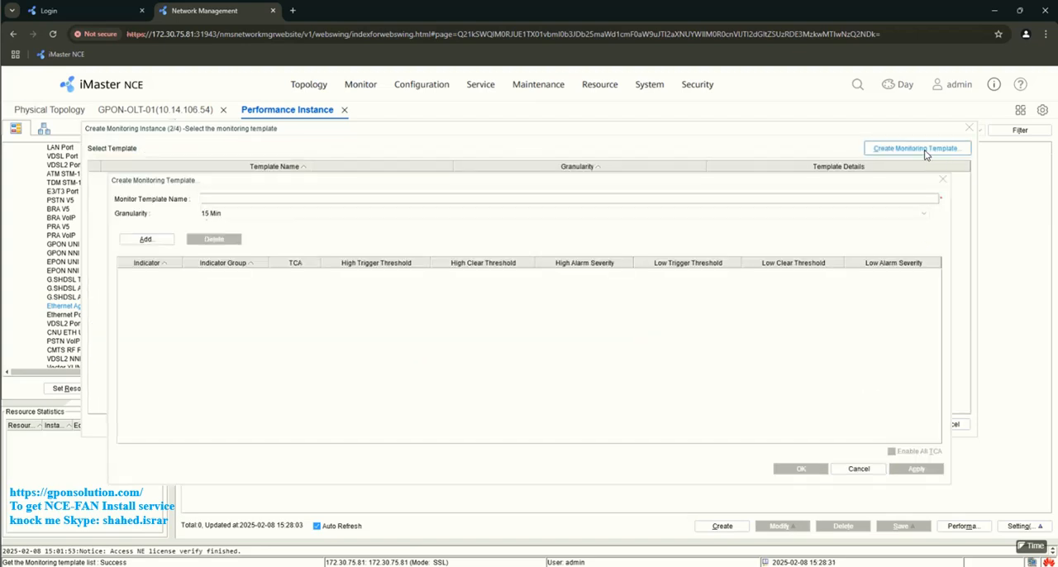
pyautogui.click(248, 199)
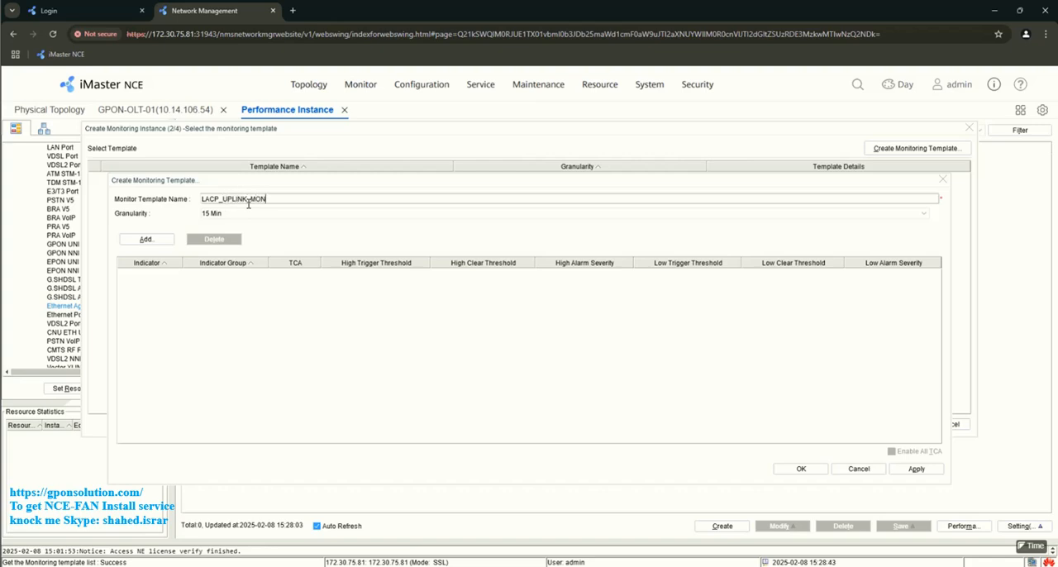
pyautogui.write('OR')
pyautogui.click(215, 214)
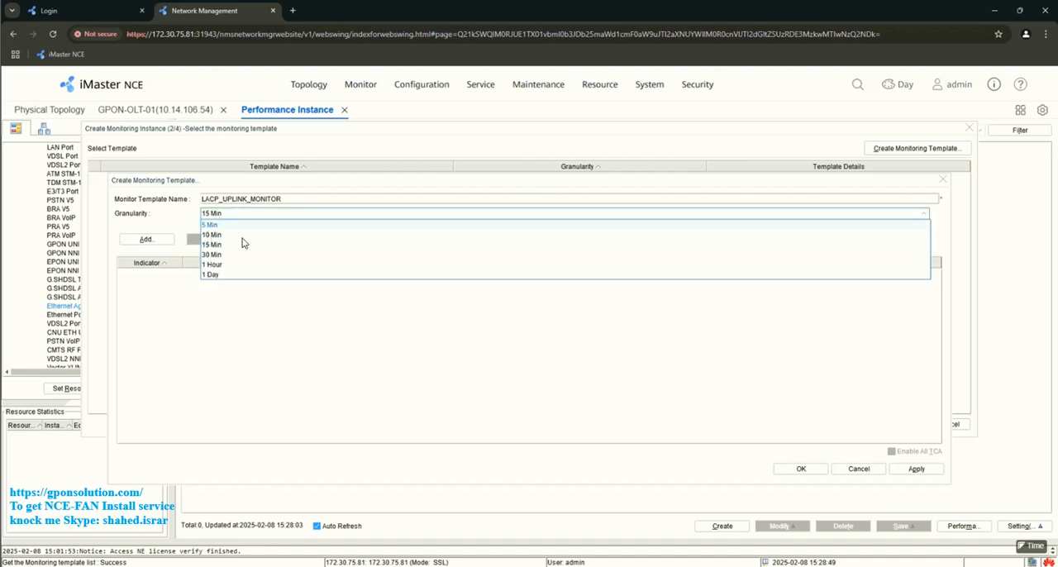
pyautogui.click(324, 240)
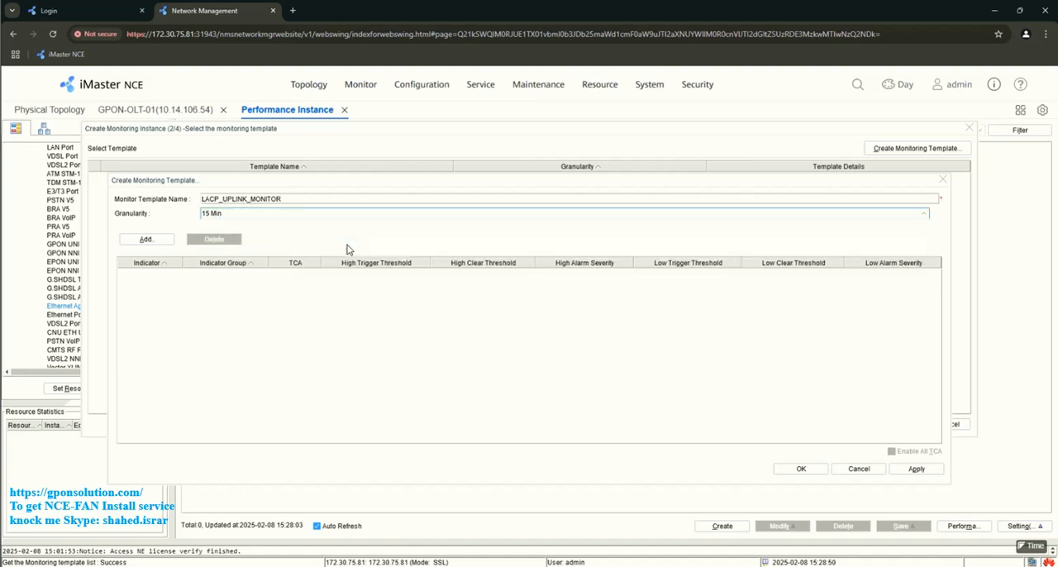
# - Add the Tx Rate, Rx Rate and Max Rate indicators from the ETH Aggregation Rate Statistics Template group to the template
pyautogui.click(151, 242)
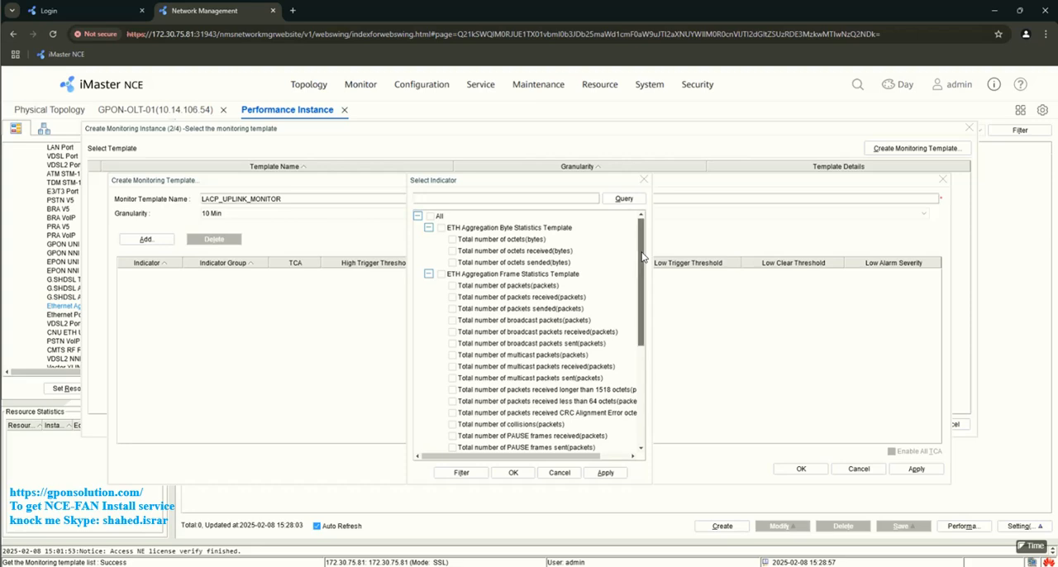
pyautogui.scroll(-3, 642, 310)
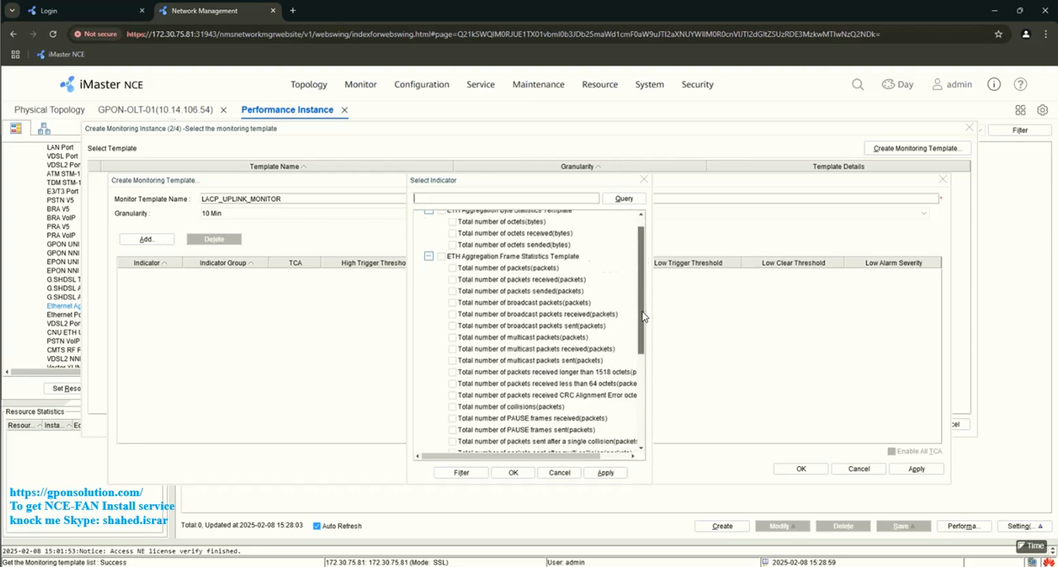
pyautogui.moveTo(643, 331); pyautogui.dragTo(642, 406)
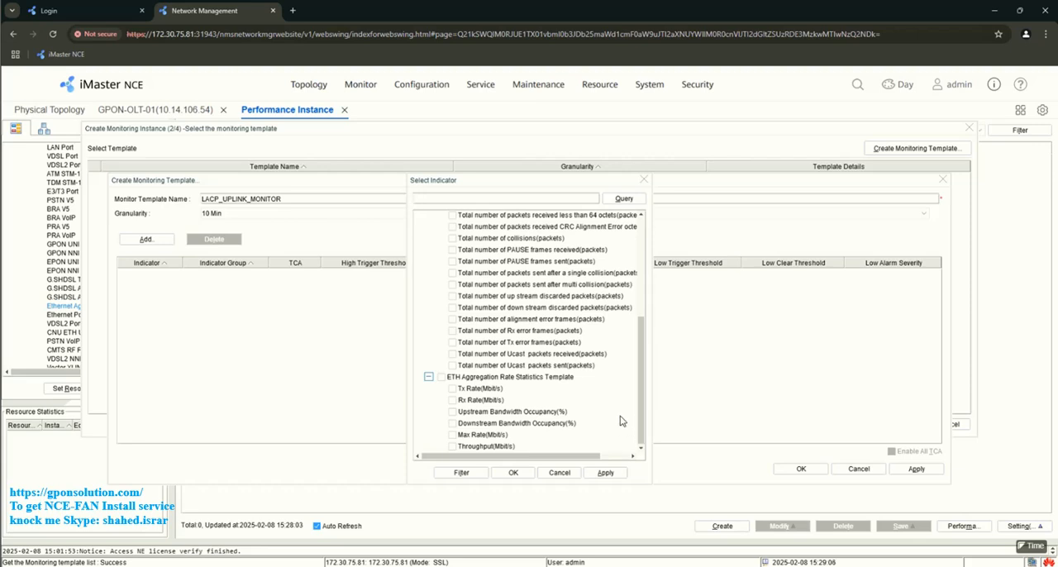
pyautogui.click(453, 389)
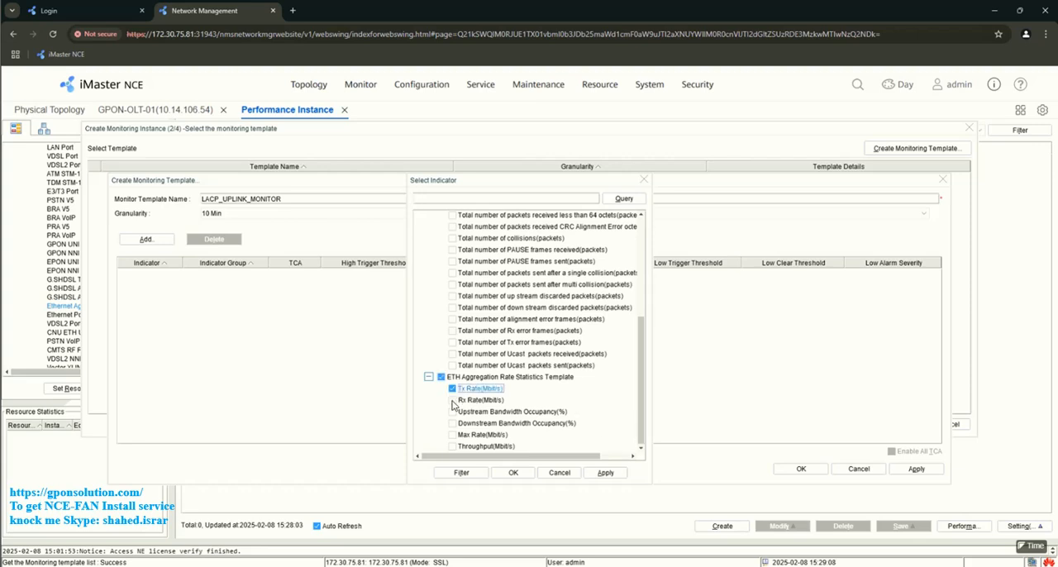
pyautogui.click(453, 401)
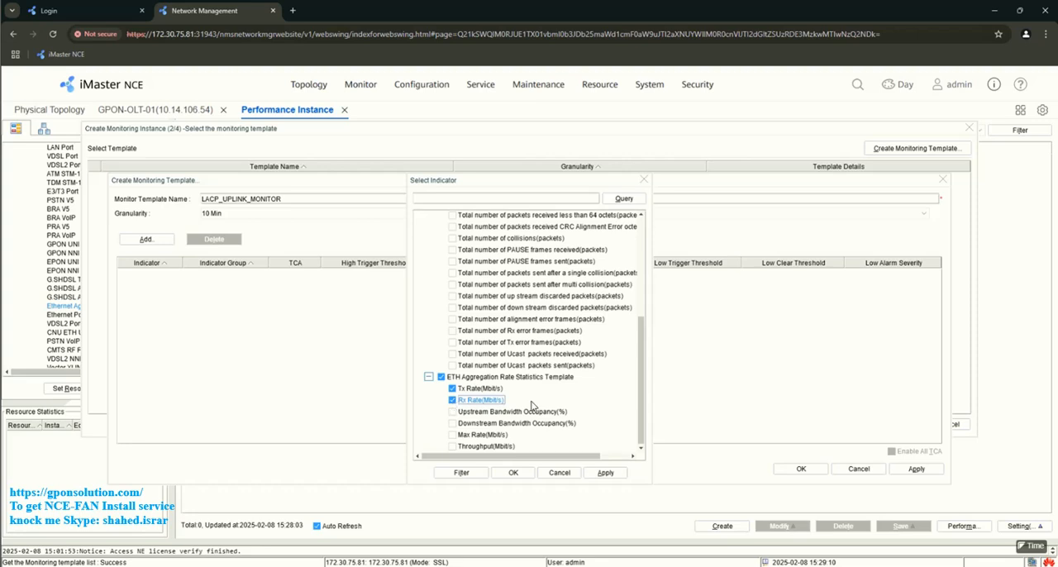
pyautogui.click(453, 436)
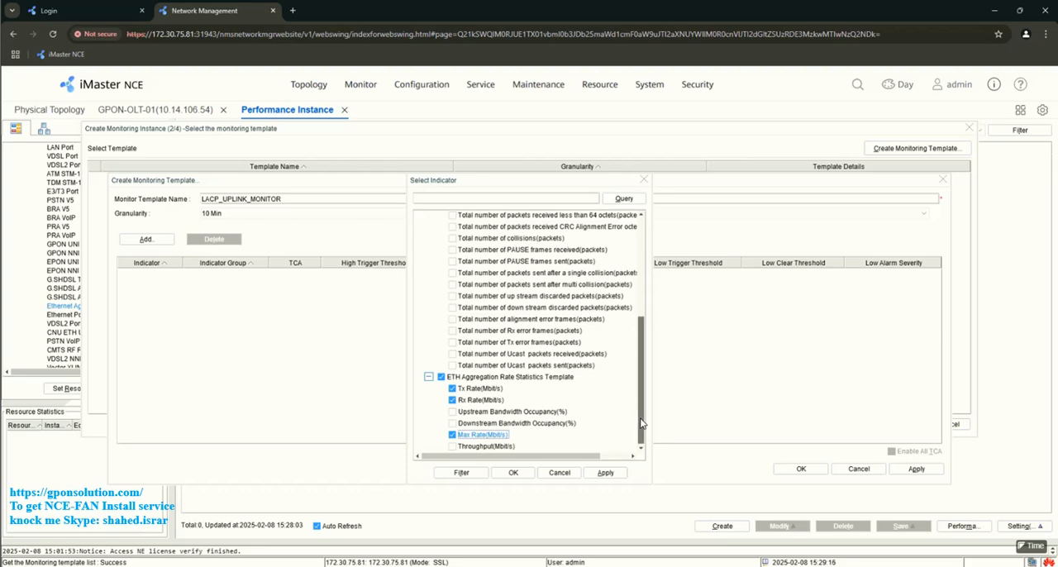
pyautogui.moveTo(642, 423); pyautogui.dragTo(634, 242)
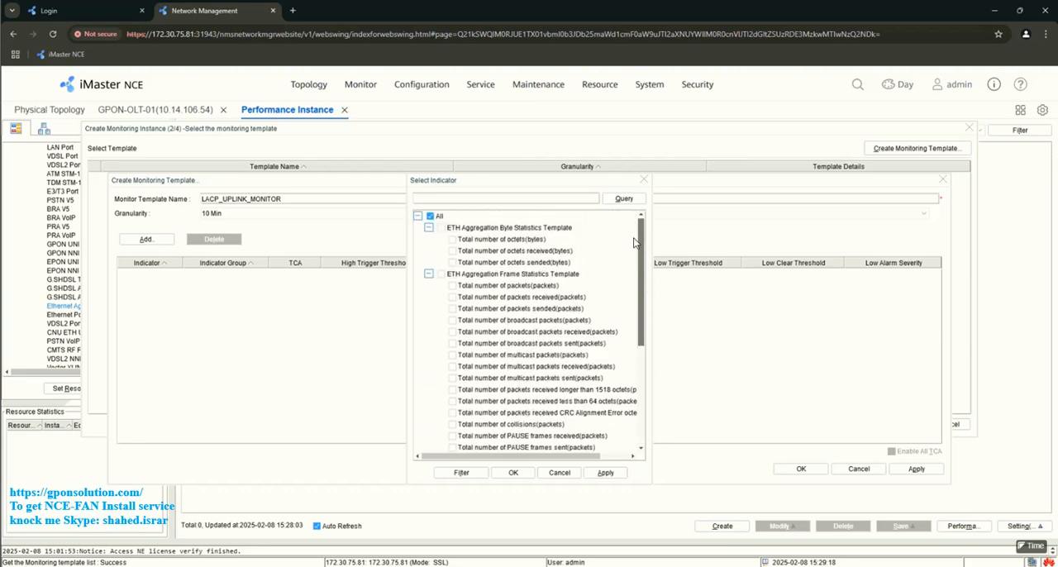
pyautogui.click(513, 473)
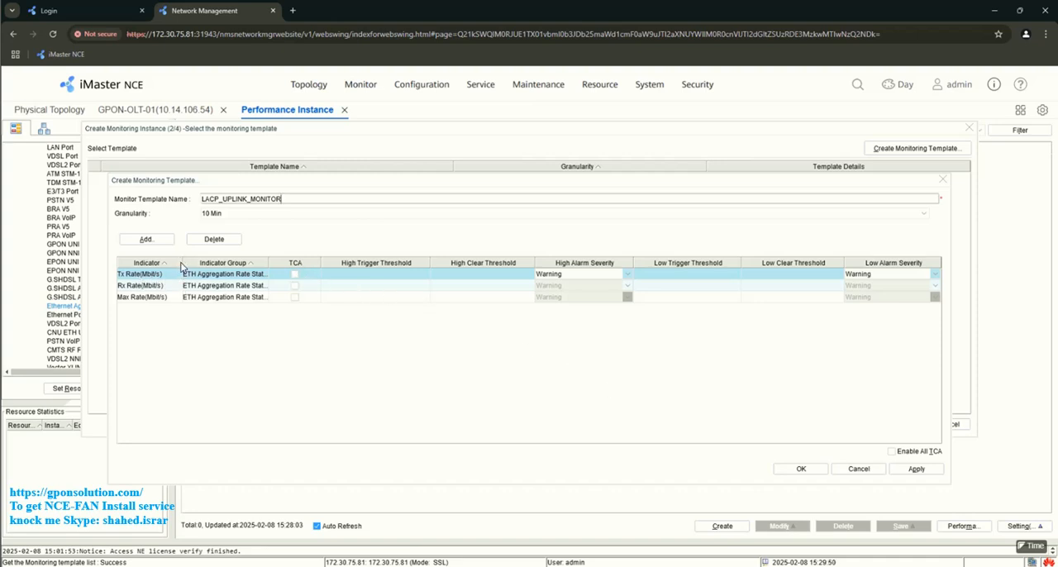
# - Try enabling TCA for the Rx Rate indicator, viewing its high alarm severity options and opening its high trigger threshold
pyautogui.moveTo(182, 263); pyautogui.dragTo(205, 265)
pyautogui.click(314, 287)
pyautogui.click(314, 286)
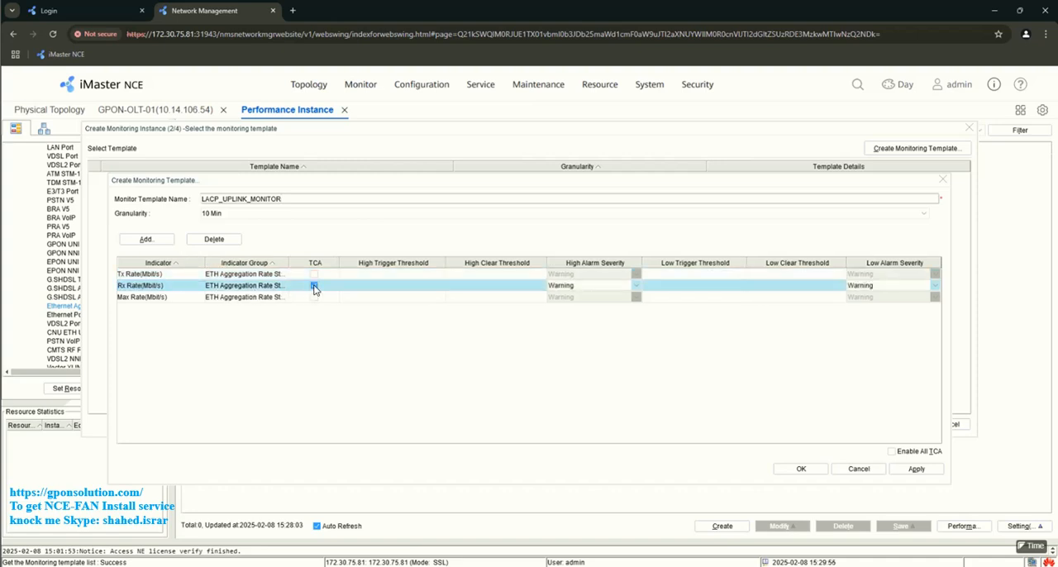
pyautogui.click(635, 286)
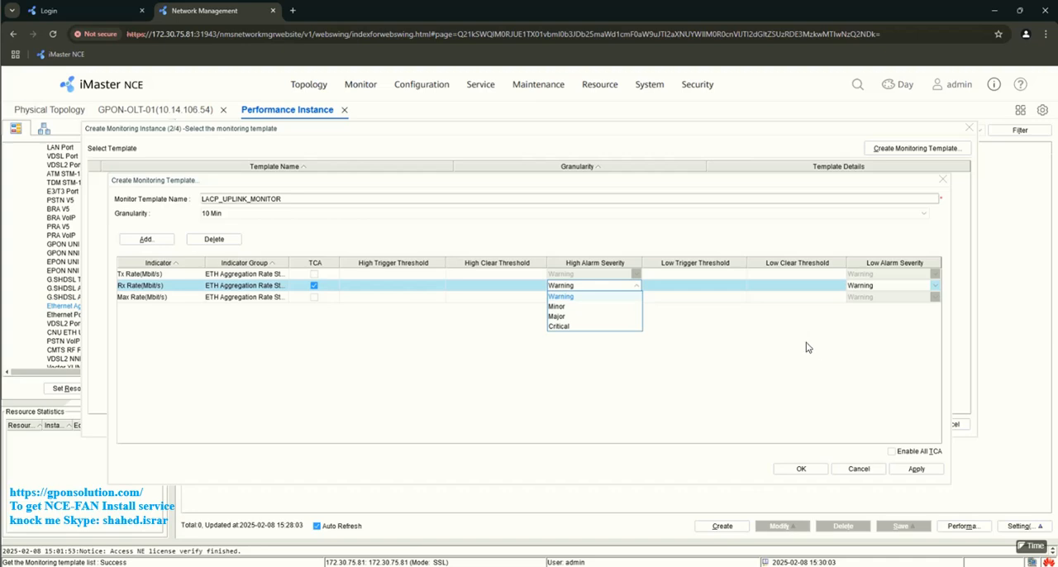
pyautogui.click(457, 286)
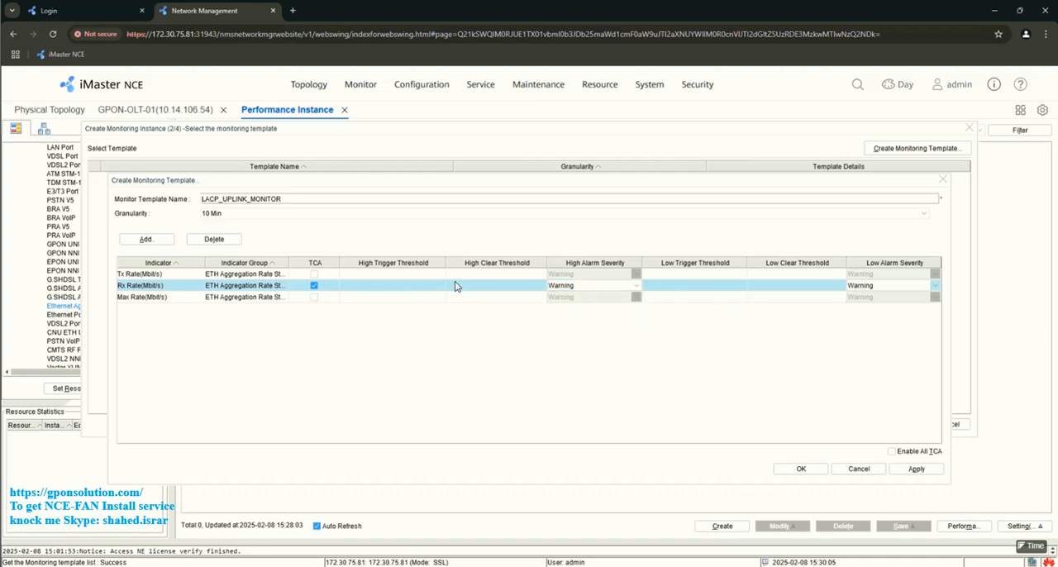
pyautogui.click(384, 286)
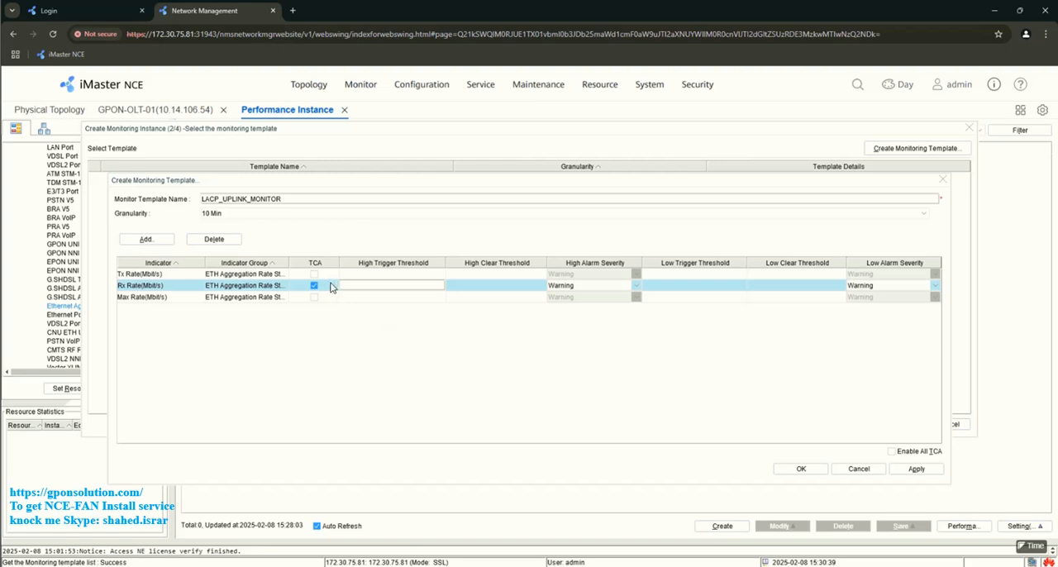
pyautogui.click(480, 341)
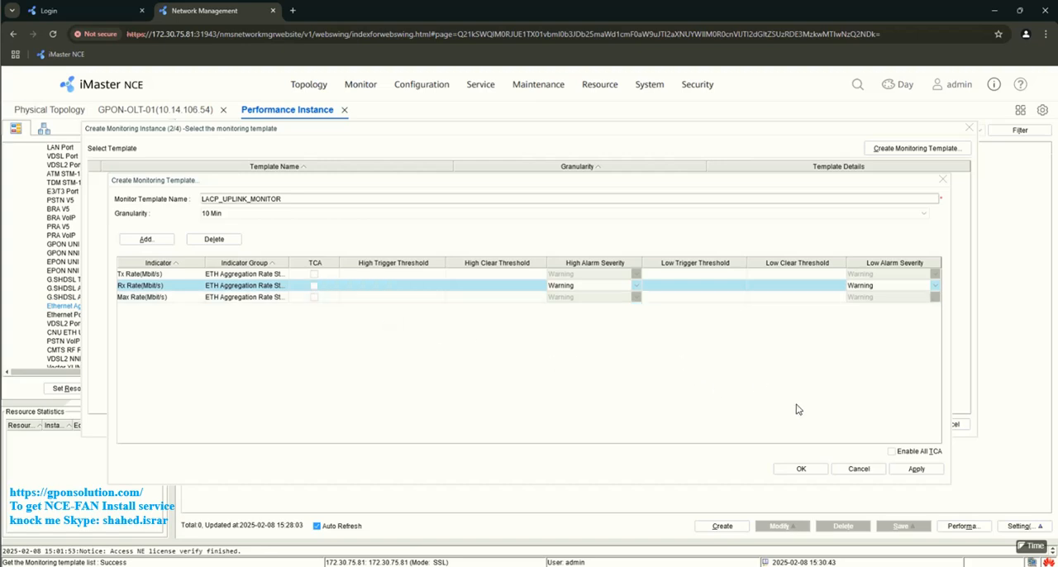
# - Save the LACP_UPLINK_MONITOR template without TCA on any indicator
pyautogui.click(916, 470)
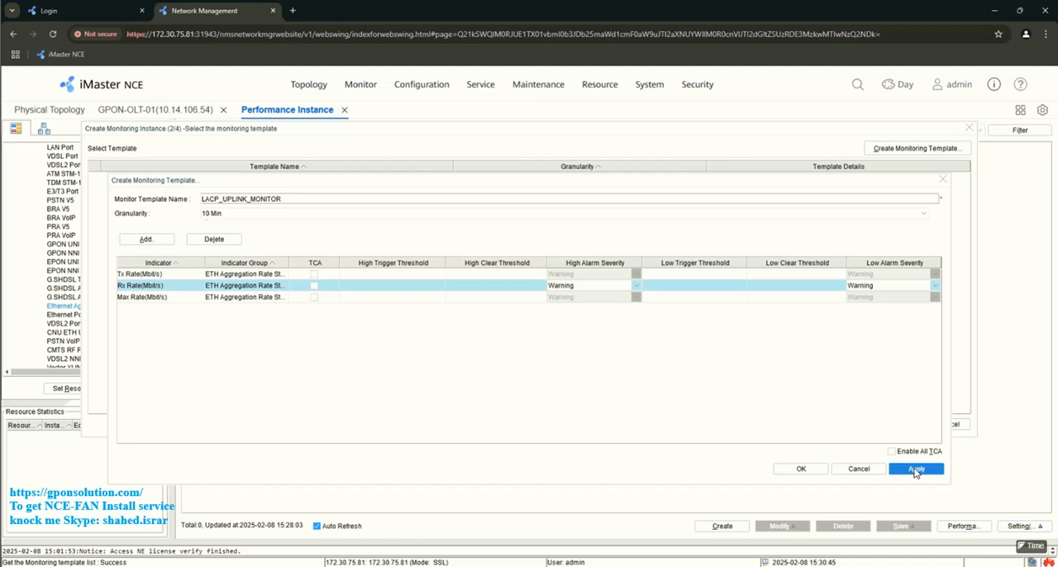
pyautogui.click(801, 470)
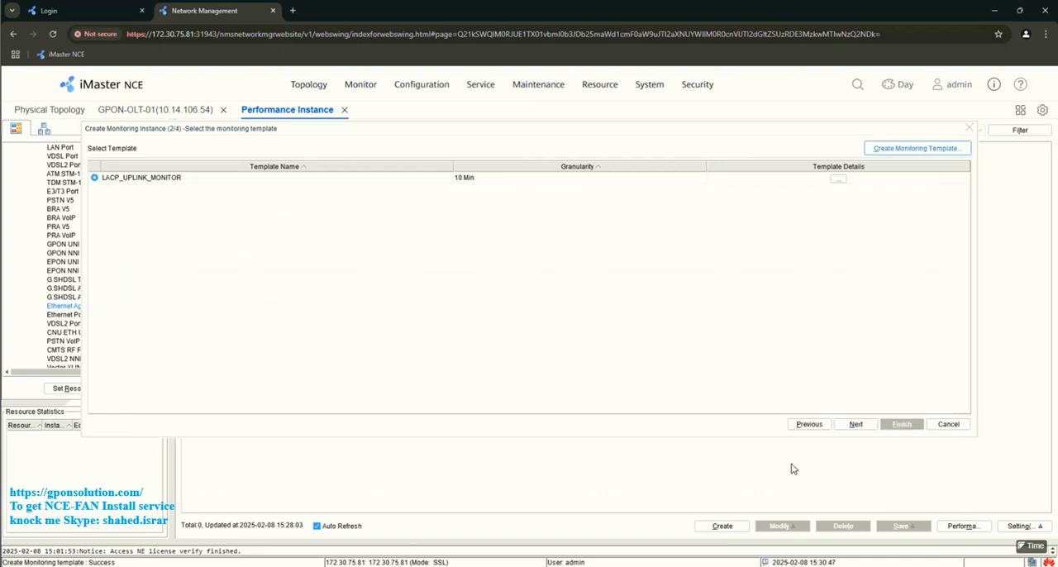
# - Create the Ethernet aggregation monitoring instance with the LACP_UPLINK_MONITOR template, keeping the default monitoring time
pyautogui.click(856, 425)
pyautogui.click(855, 425)
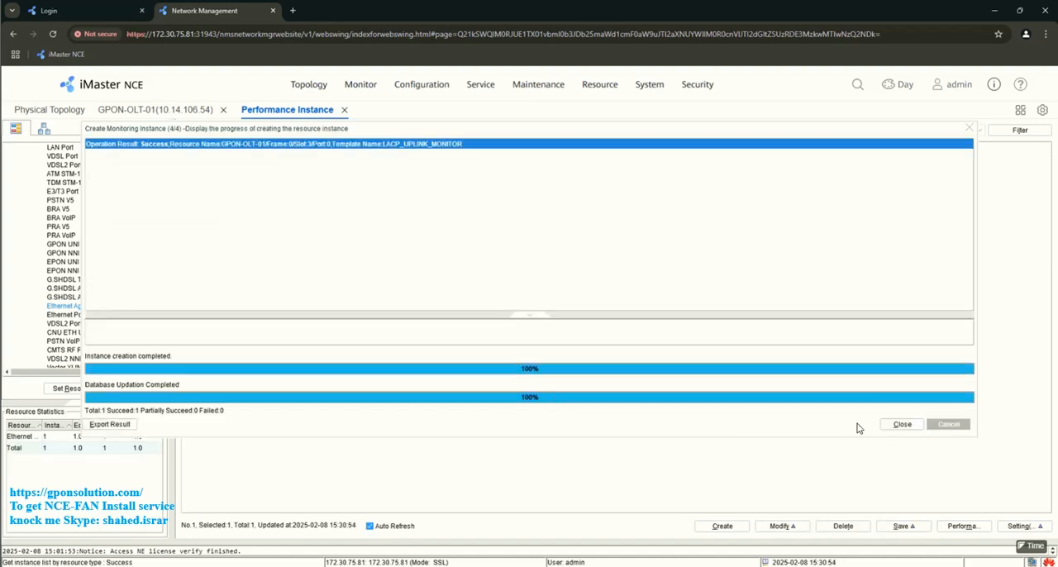
pyautogui.click(908, 427)
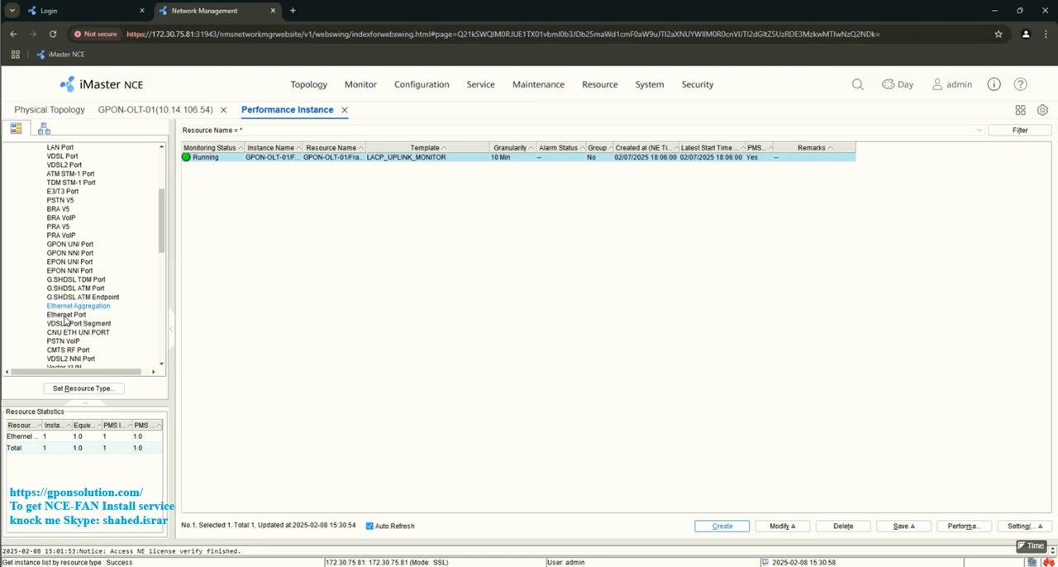
# - Display the performance instances for the GPON ONU resource type under Access > GPON ONT
pyautogui.scroll(-2, 72, 312)
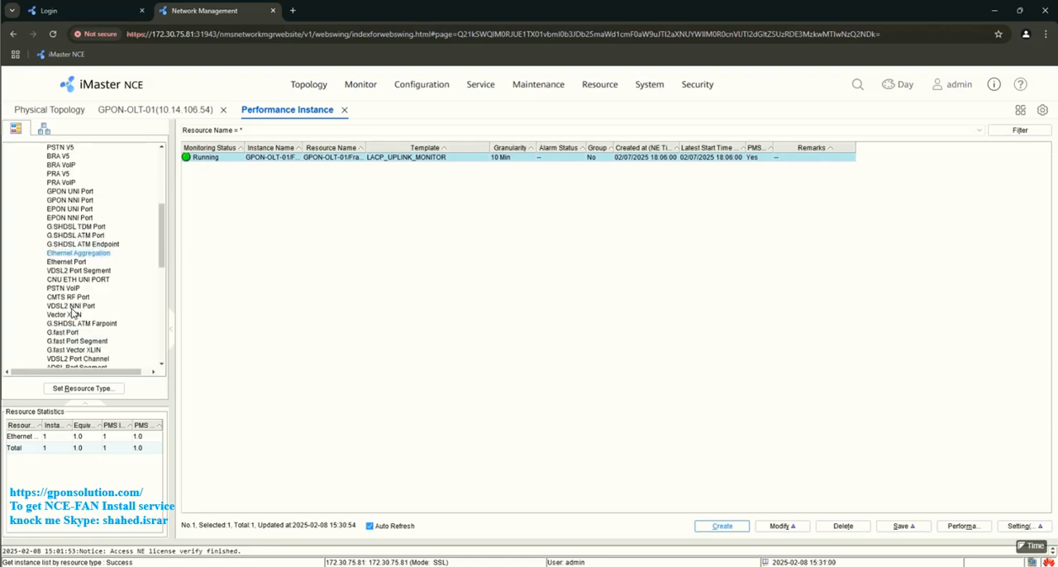
pyautogui.scroll(-1, 72, 311)
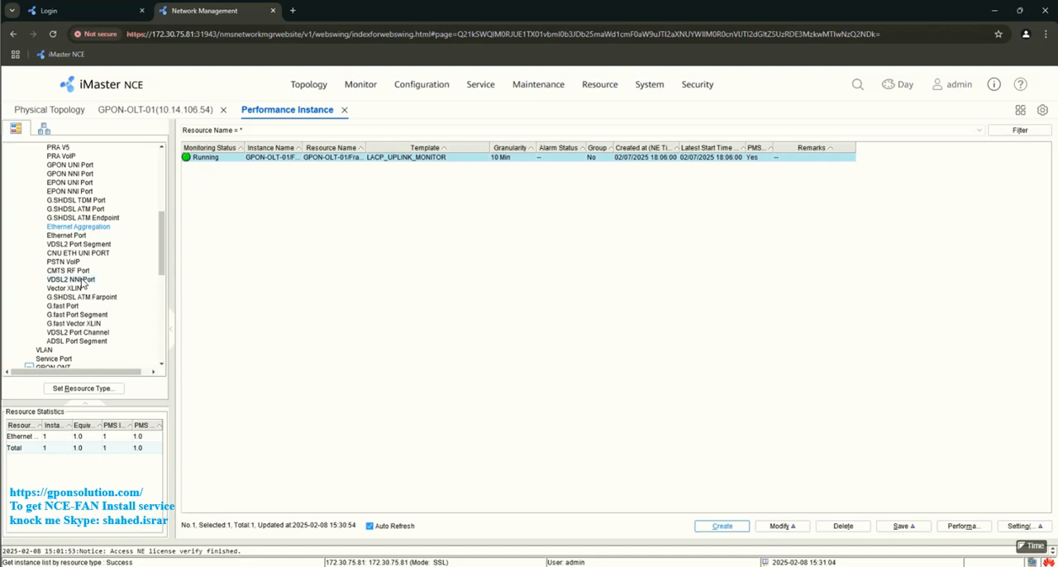
pyautogui.scroll(3, 82, 283)
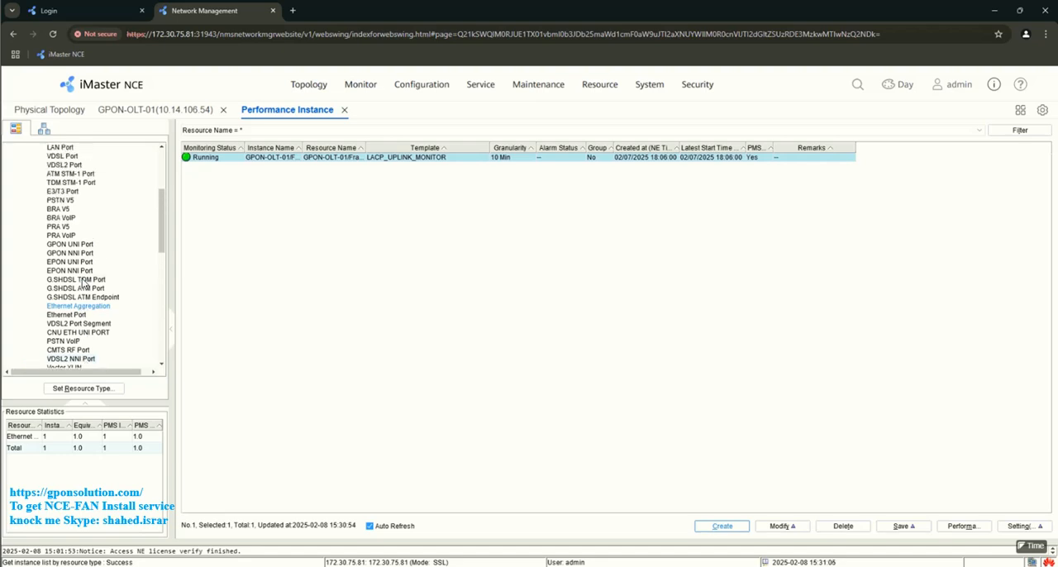
pyautogui.scroll(3, 82, 285)
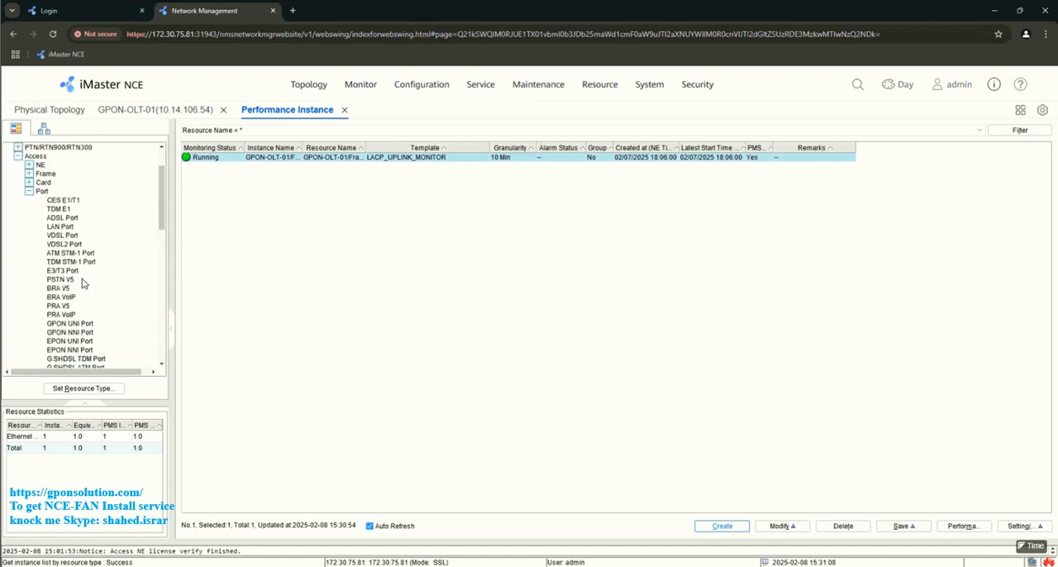
pyautogui.scroll(-5, 83, 283)
pyautogui.scroll(-4, 74, 285)
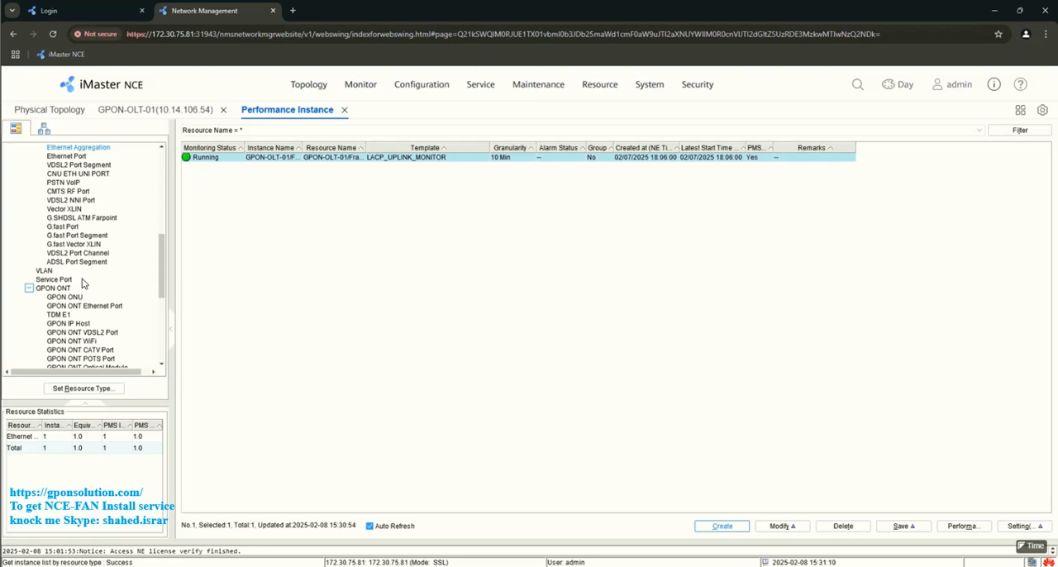
pyautogui.click(64, 289)
pyautogui.click(61, 299)
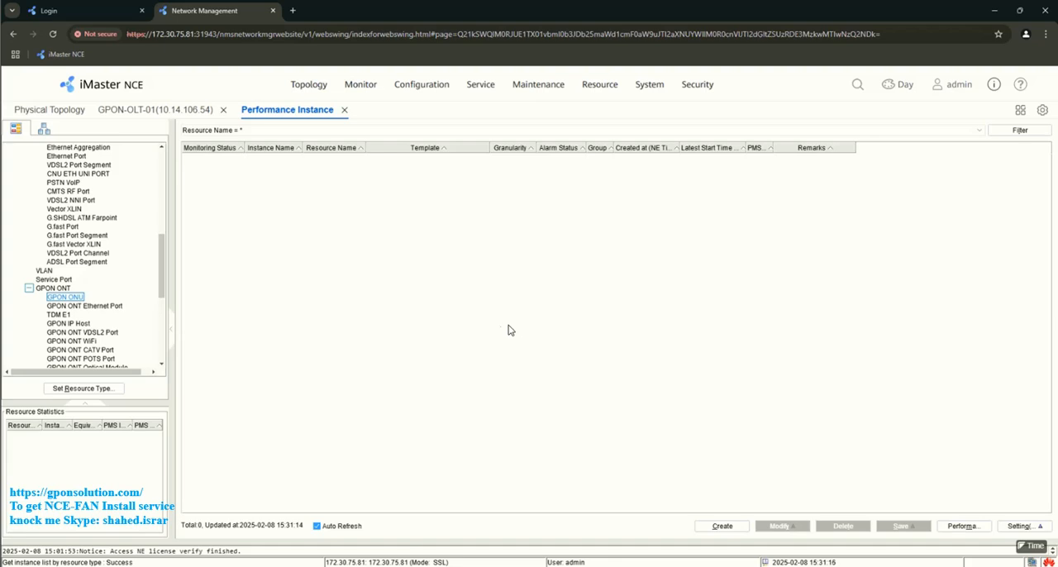
pyautogui.scroll(-2, 124, 273)
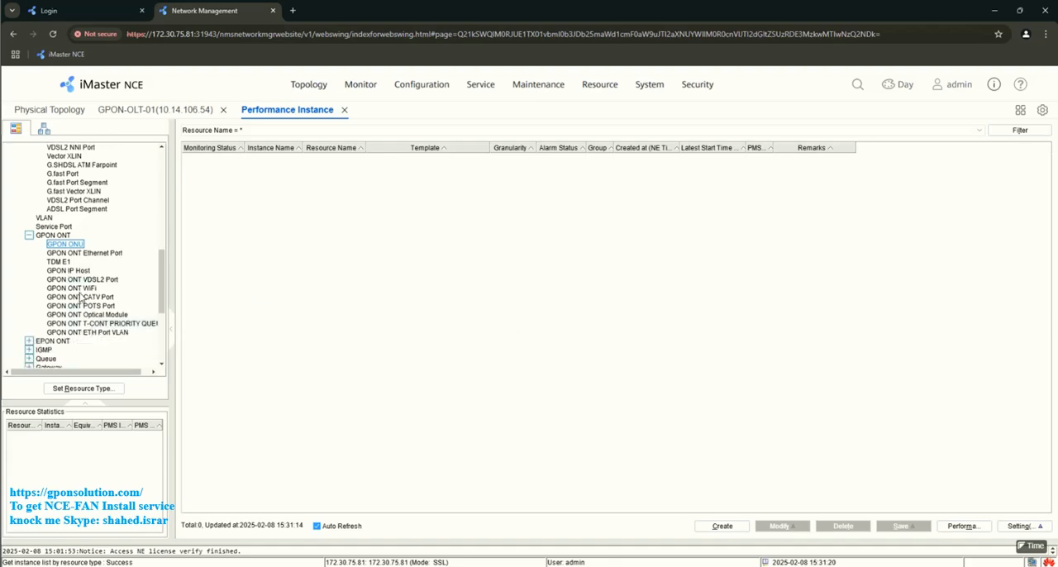
# - Start a general monitoring instance and add all available ONUs of GPON-OLT-01 to the selected resources
pyautogui.click(721, 527)
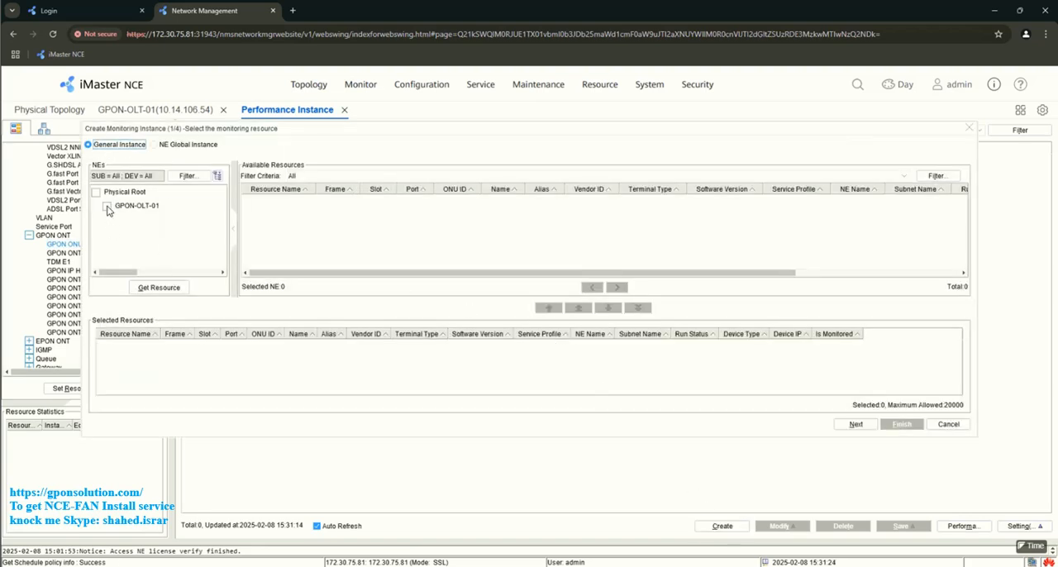
pyautogui.click(106, 208)
pyautogui.click(164, 291)
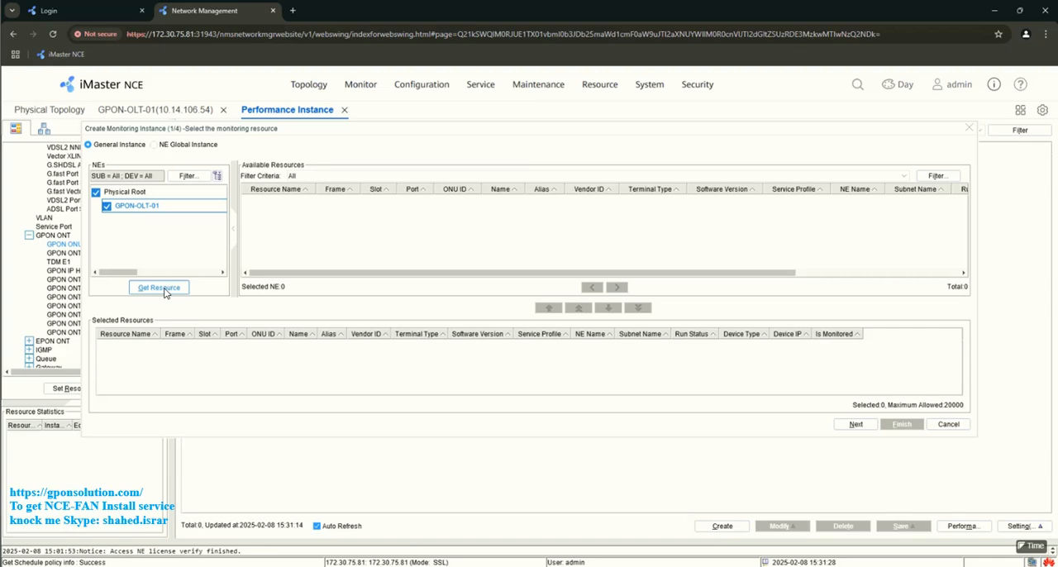
pyautogui.click(165, 291)
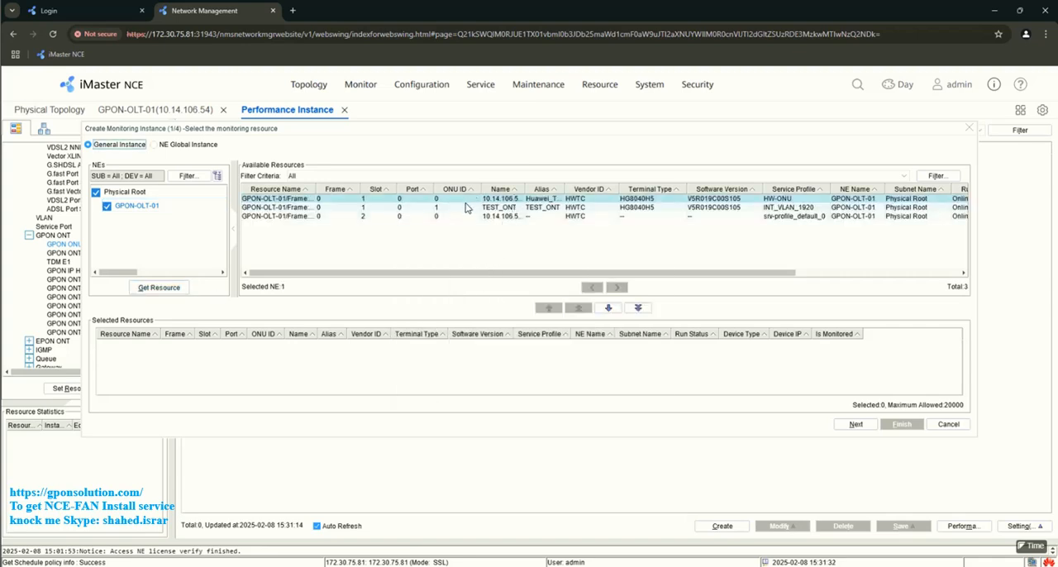
pyautogui.click(639, 309)
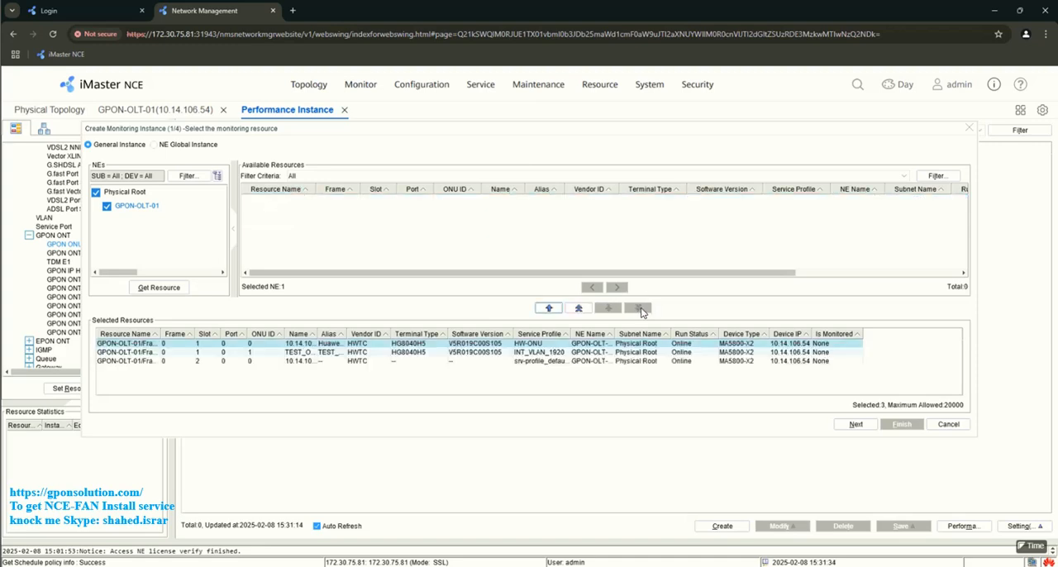
# - Create the ONU monitoring instances with the GPON ONT PORT template and close the Performance Instance page
pyautogui.click(856, 424)
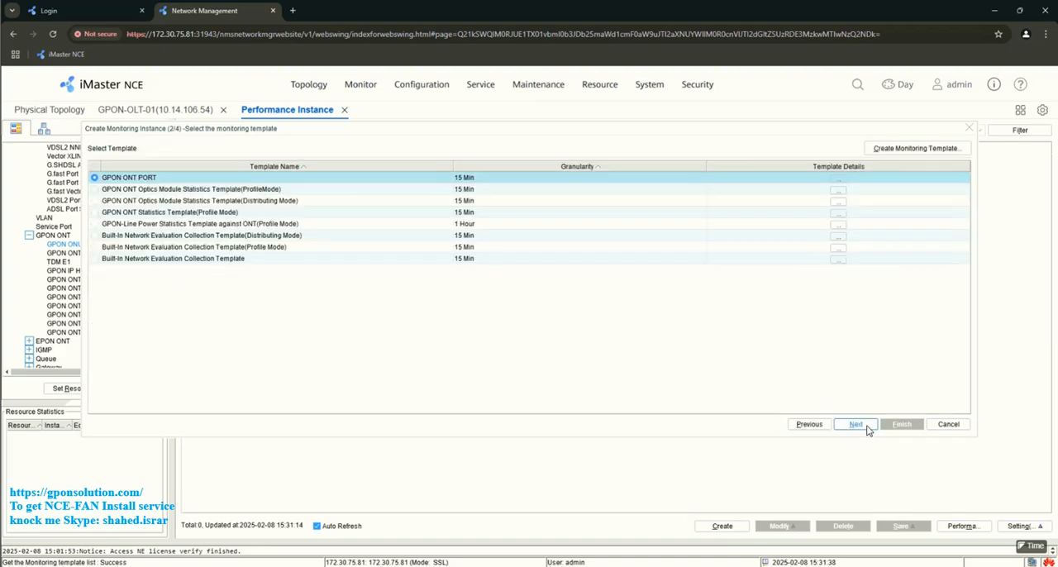
pyautogui.click(858, 426)
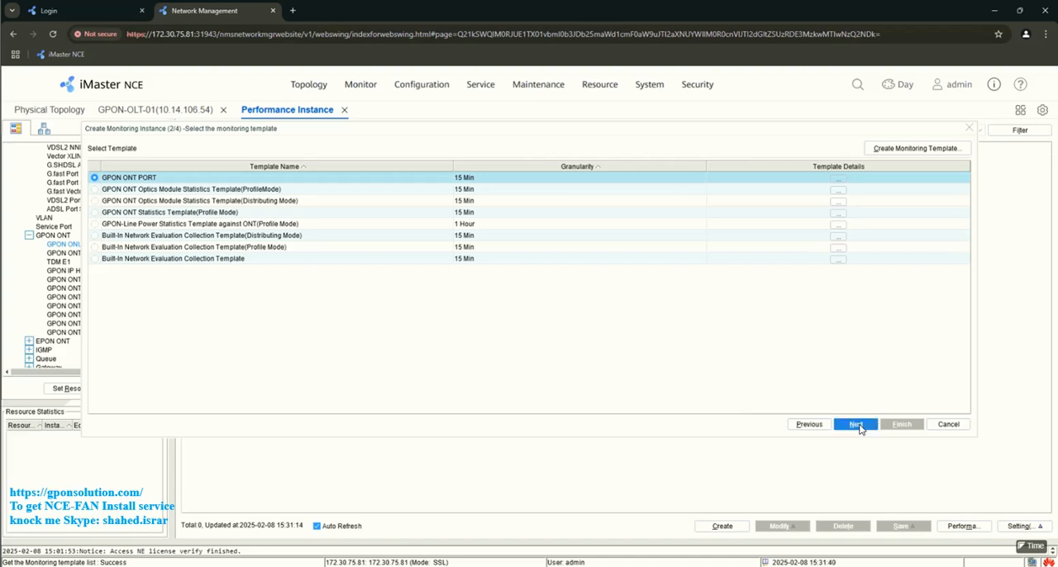
pyautogui.click(858, 427)
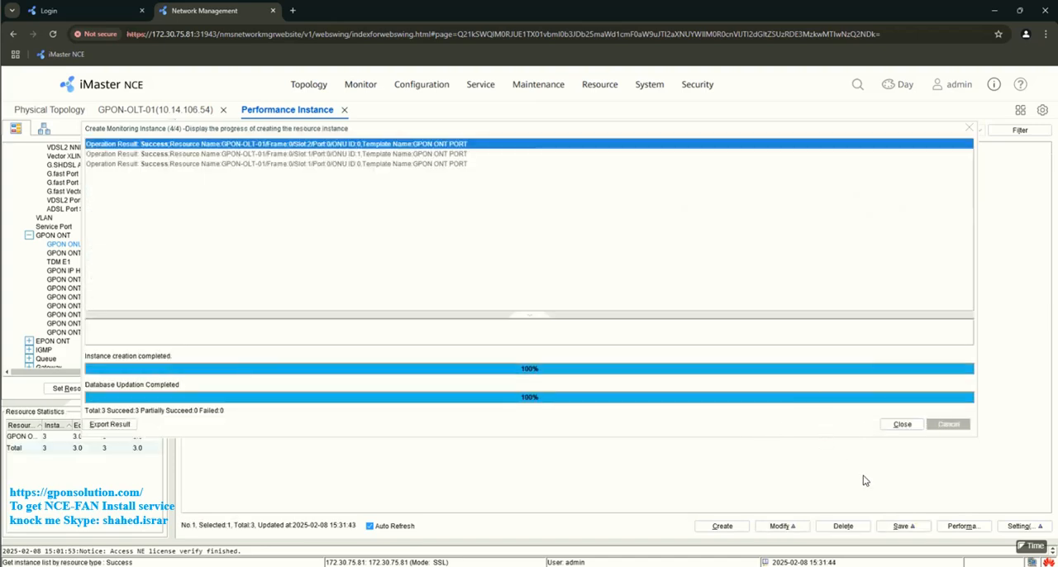
pyautogui.click(902, 424)
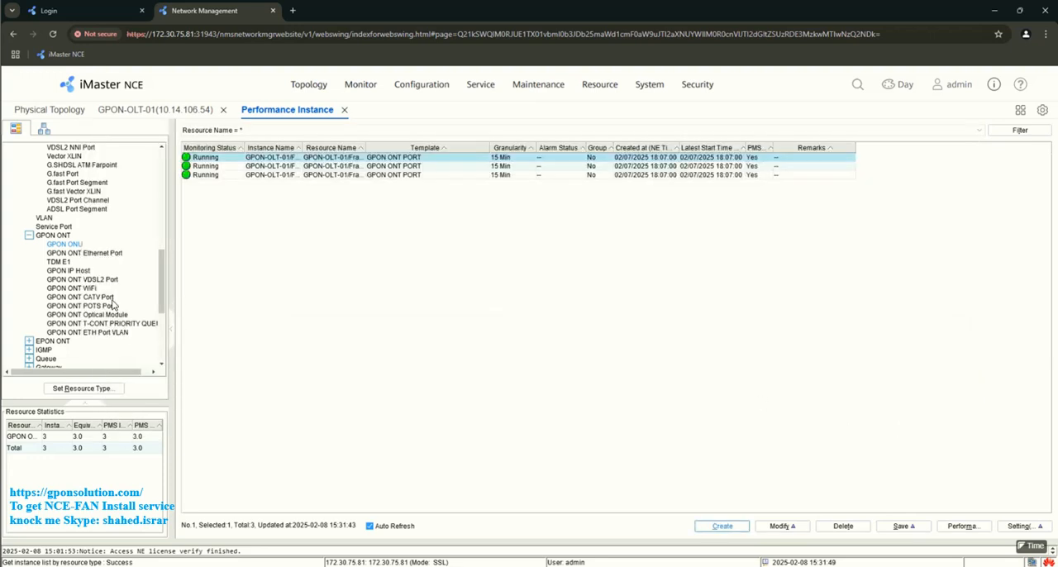
pyautogui.click(81, 253)
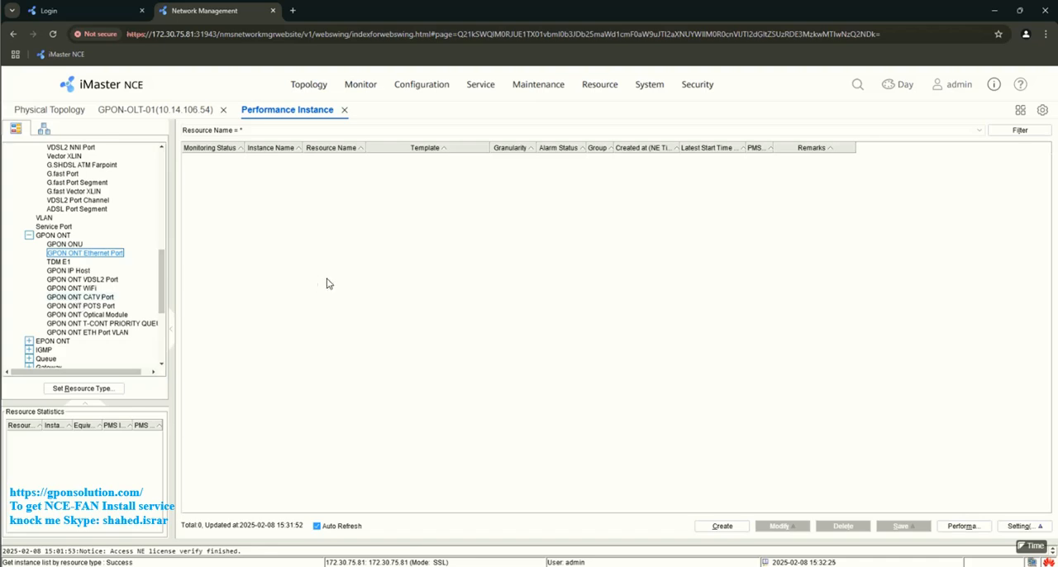
pyautogui.click(344, 114)
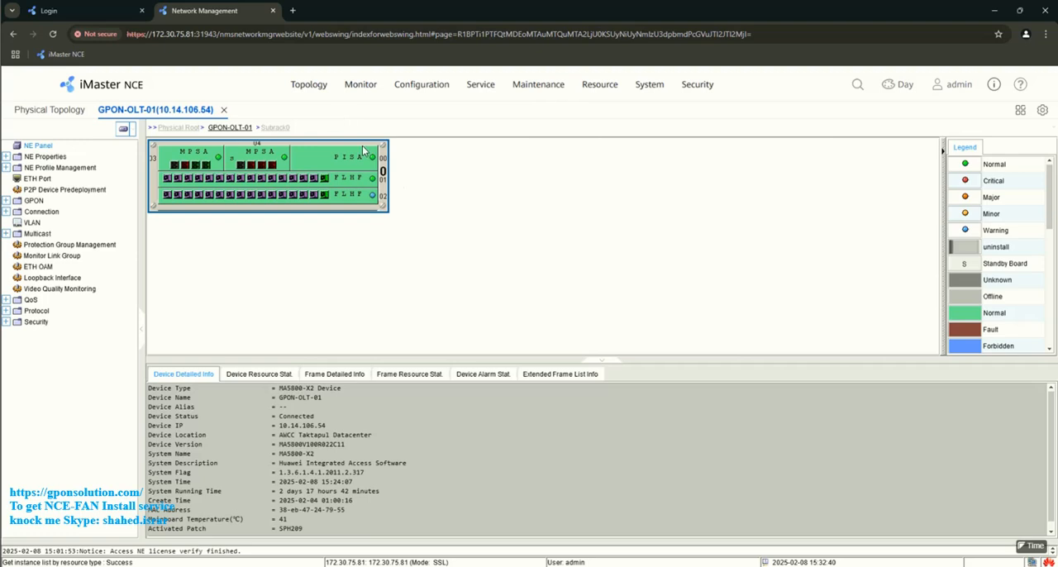
# - View the historical performance data dialog for Ethernet port Frame:0/Slot:3/Port:0 of GPON-OLT-01, then close it
pyautogui.click(38, 179)
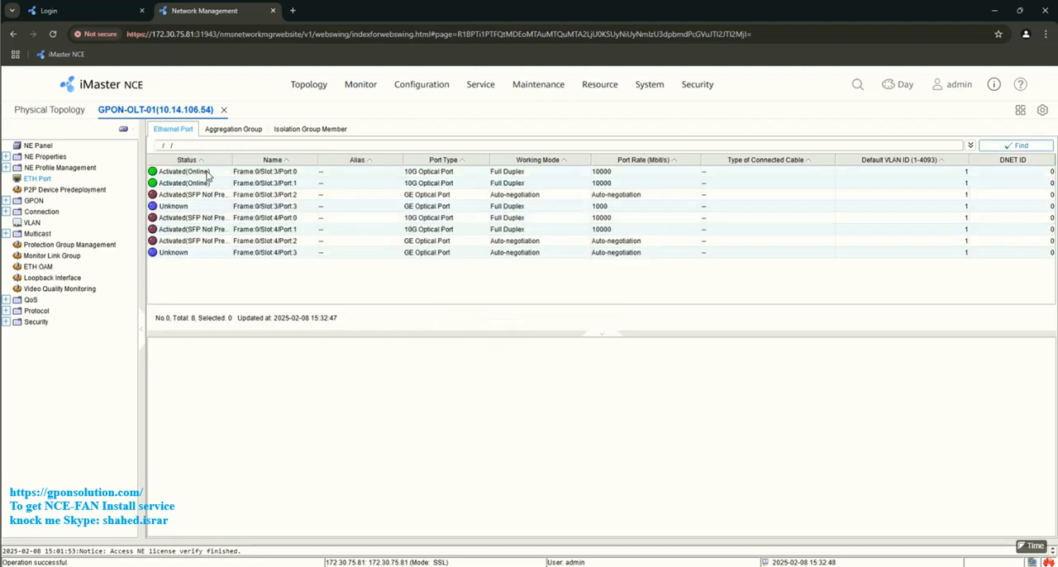
pyautogui.click(207, 173)
pyautogui.rightClick(208, 174)
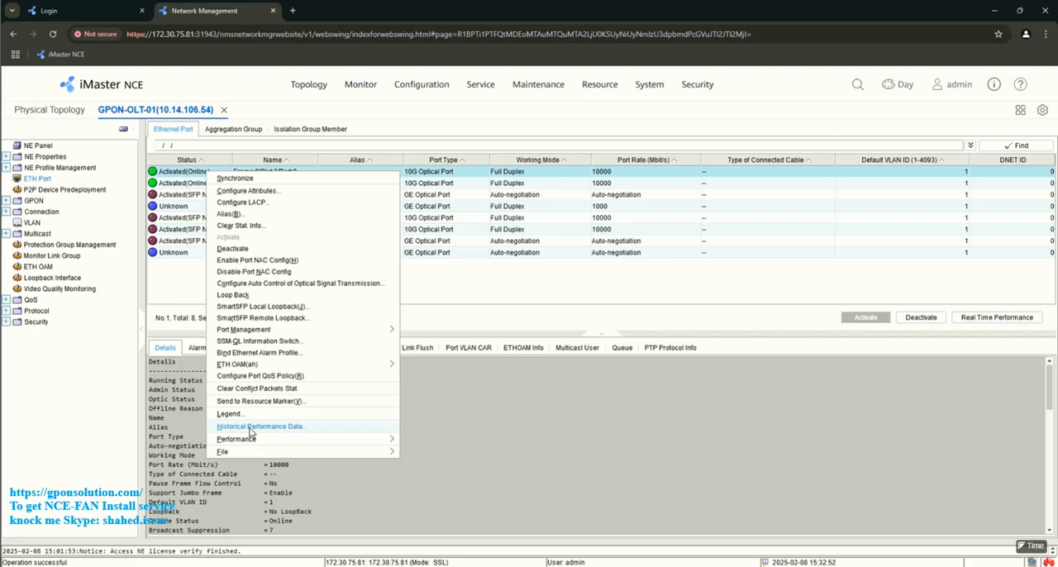
pyautogui.click(248, 428)
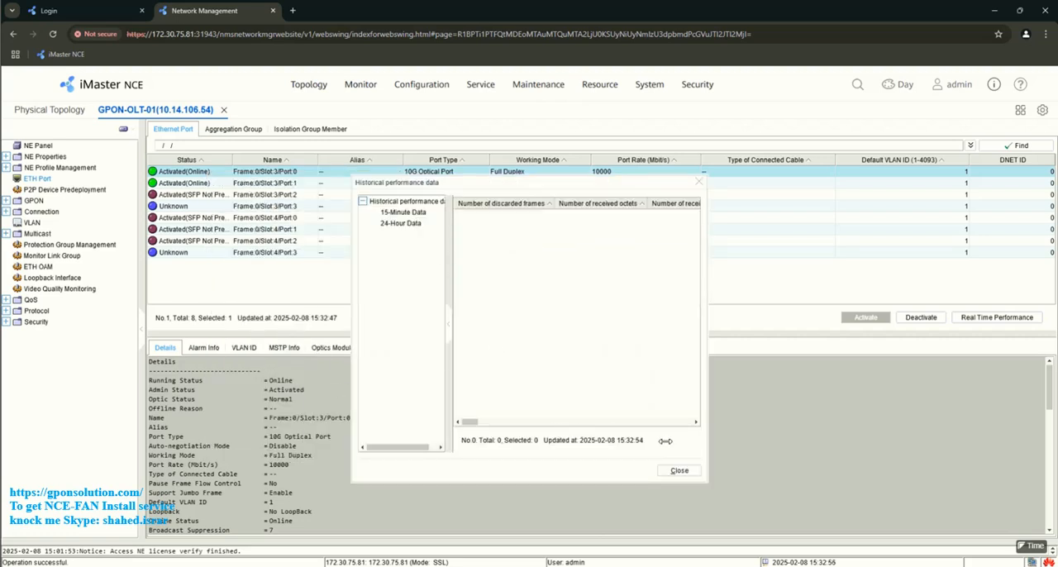
pyautogui.press('Escape')
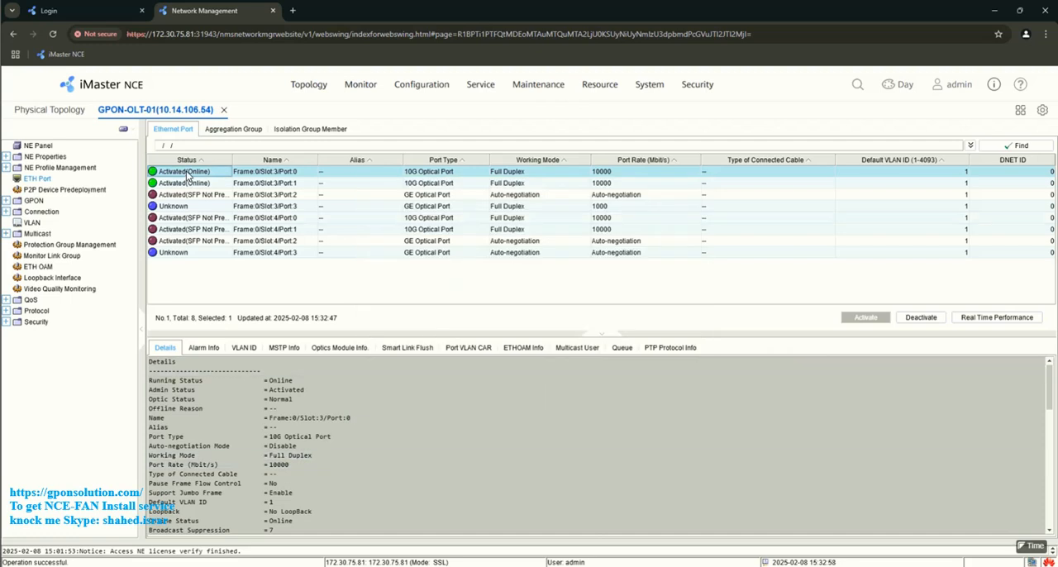
# - Query the monitored historical data of Ethernet port Frame:0/Slot:3/Port:0 for the Recent 2 Hour range, then close the page
pyautogui.rightClick(187, 175)
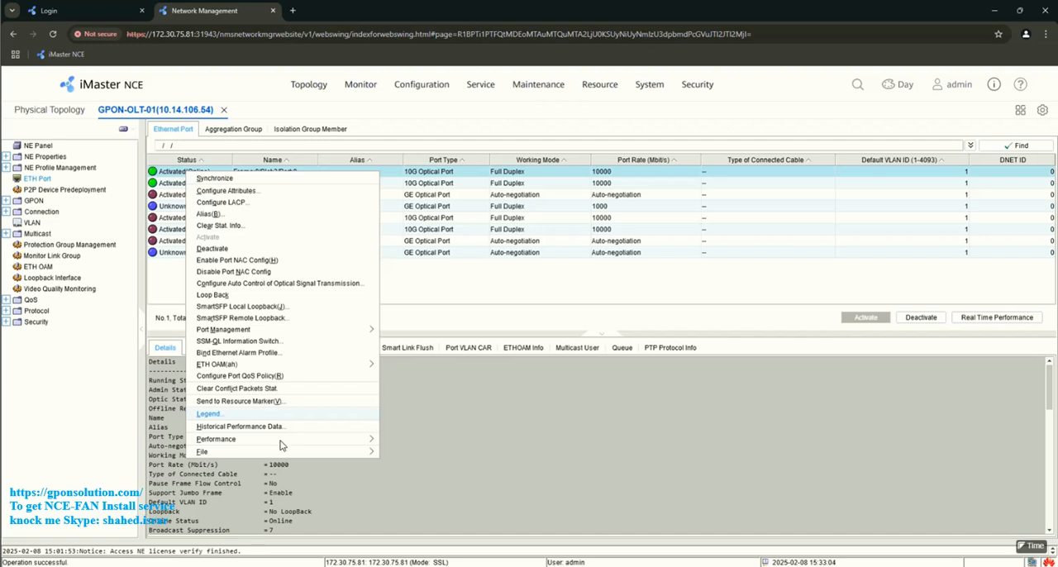
pyautogui.moveTo(364, 441)
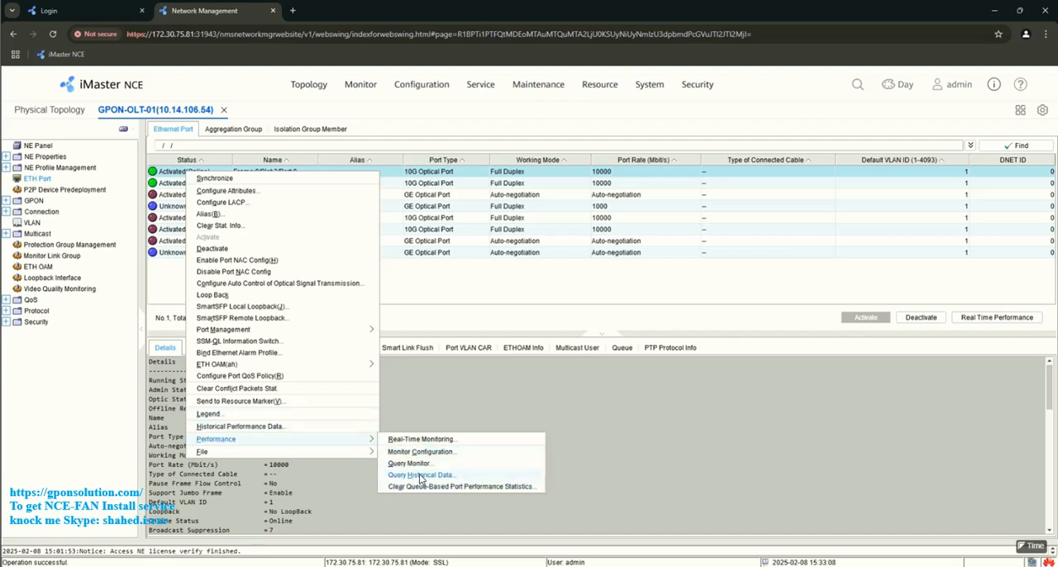
pyautogui.click(419, 474)
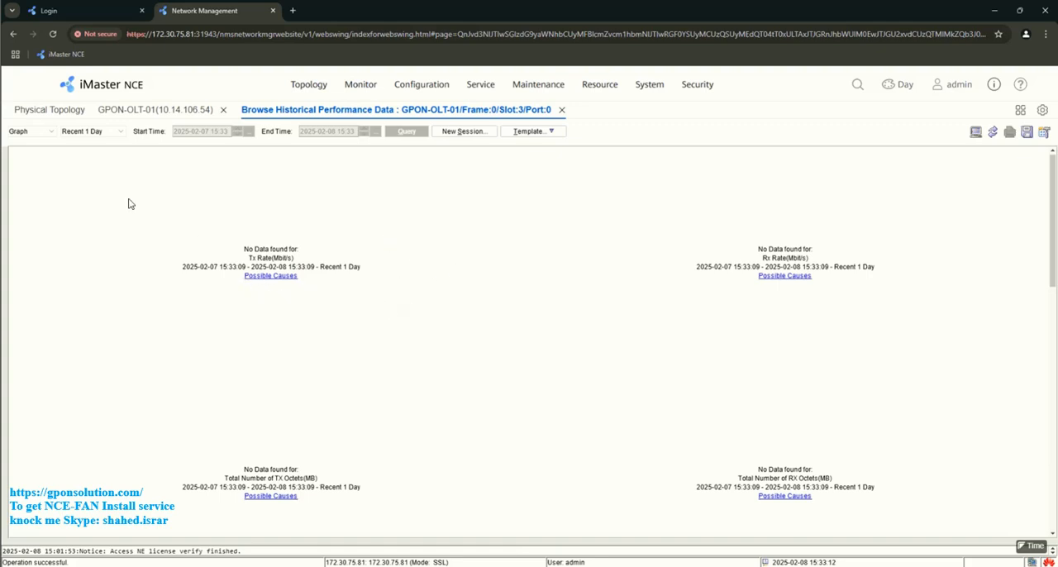
pyautogui.click(79, 136)
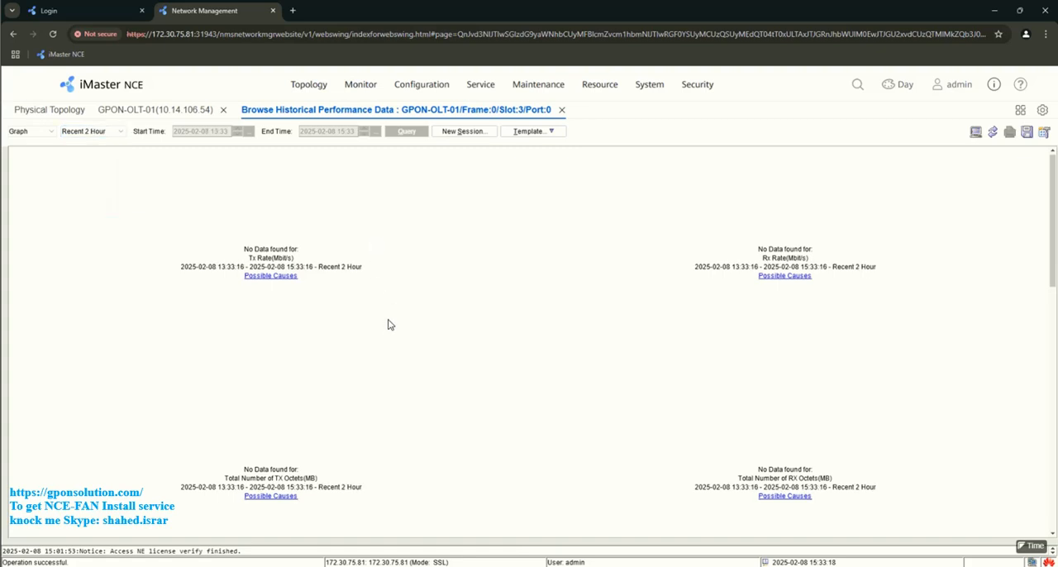
pyautogui.click(562, 111)
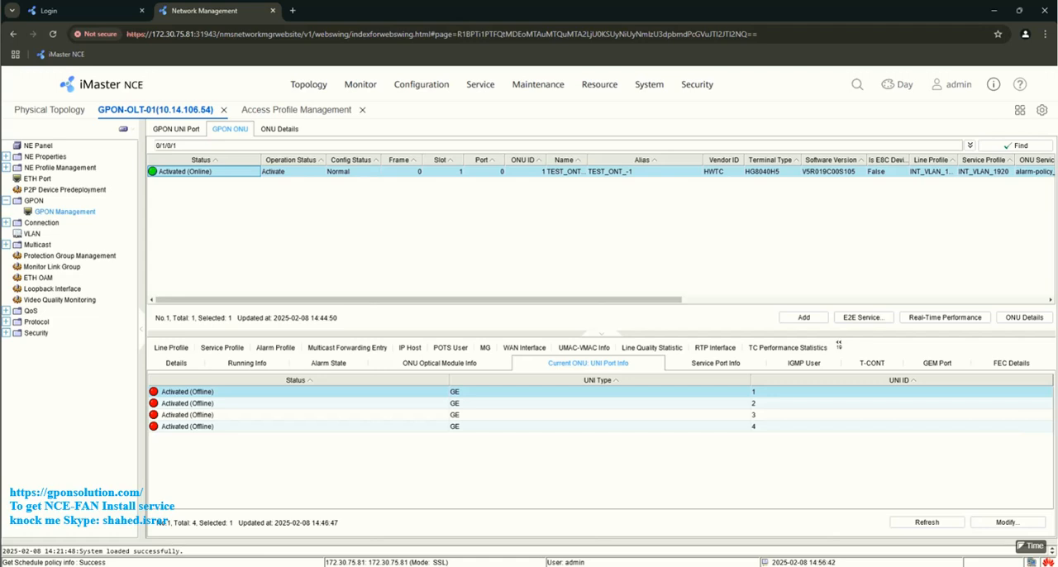
# - Create a monitoring instance for the ONU at 0/1/0/1 with the GPON ONT PORT template through its monitor configuration, then close the Performance Instance page
pyautogui.rightClick(293, 172)
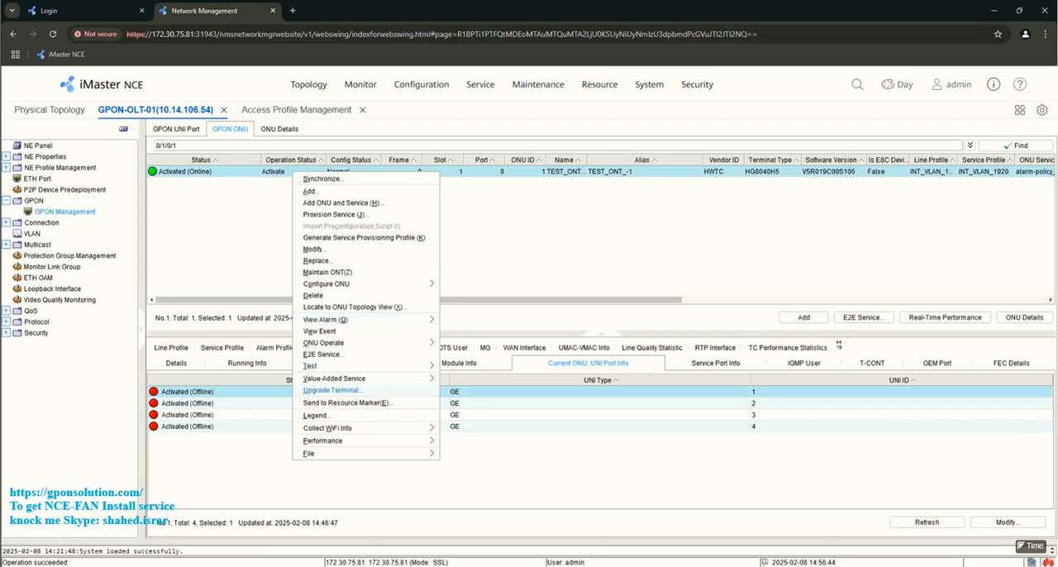
pyautogui.moveTo(323, 440)
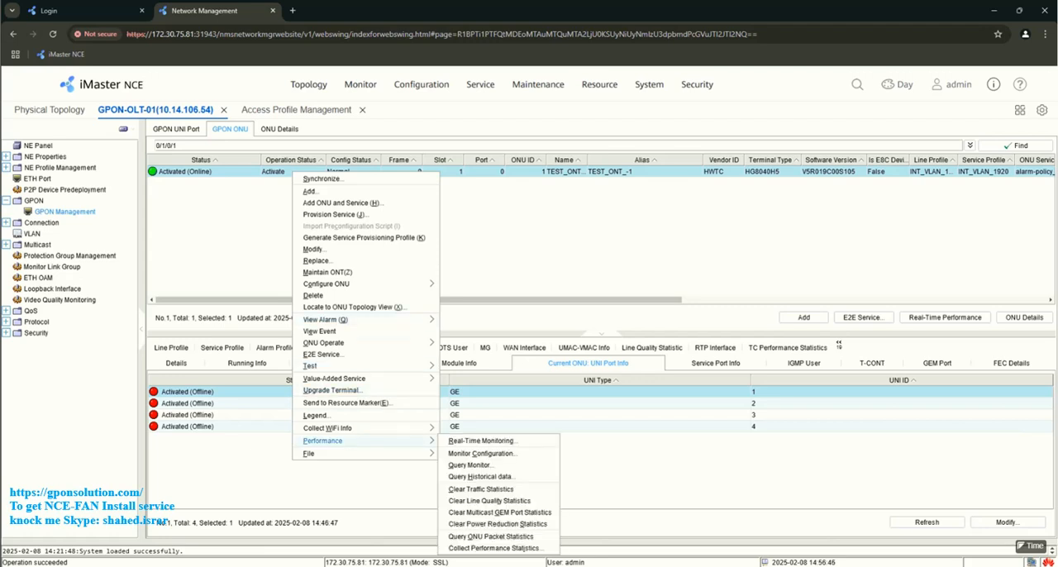
pyautogui.click(482, 453)
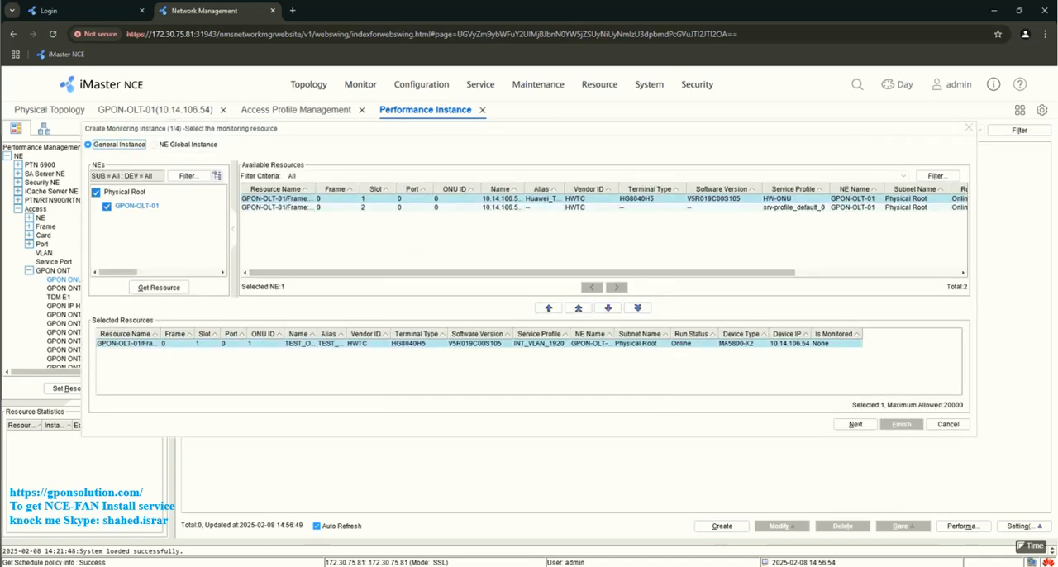
pyautogui.click(332, 344)
pyautogui.click(856, 424)
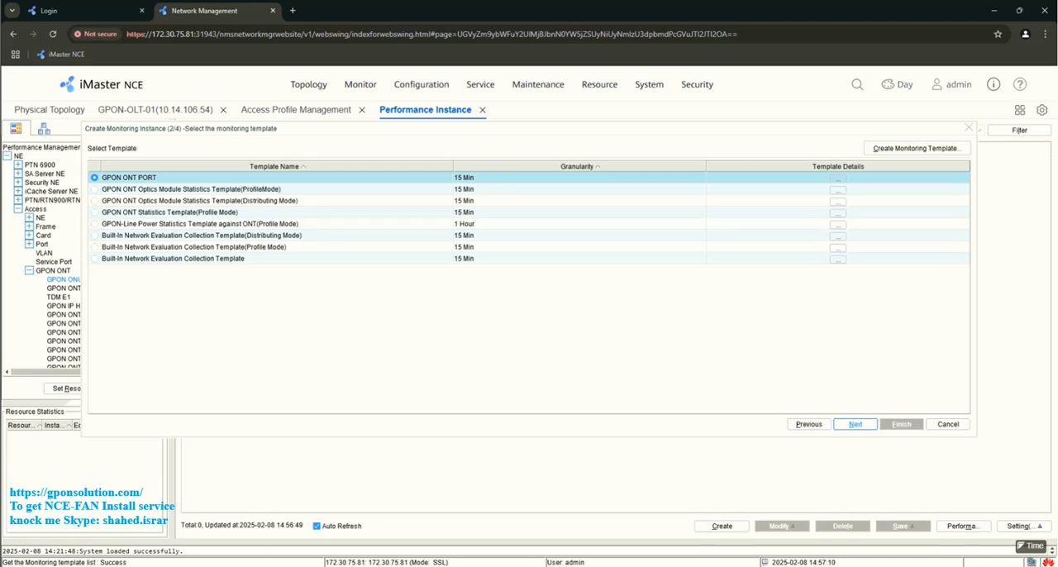
pyautogui.click(855, 424)
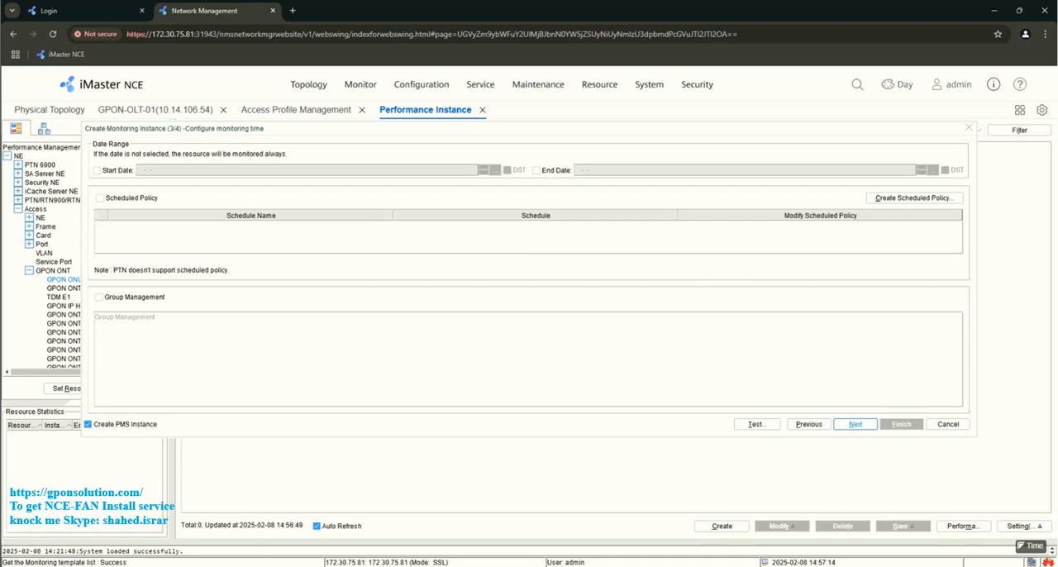
pyautogui.click(856, 424)
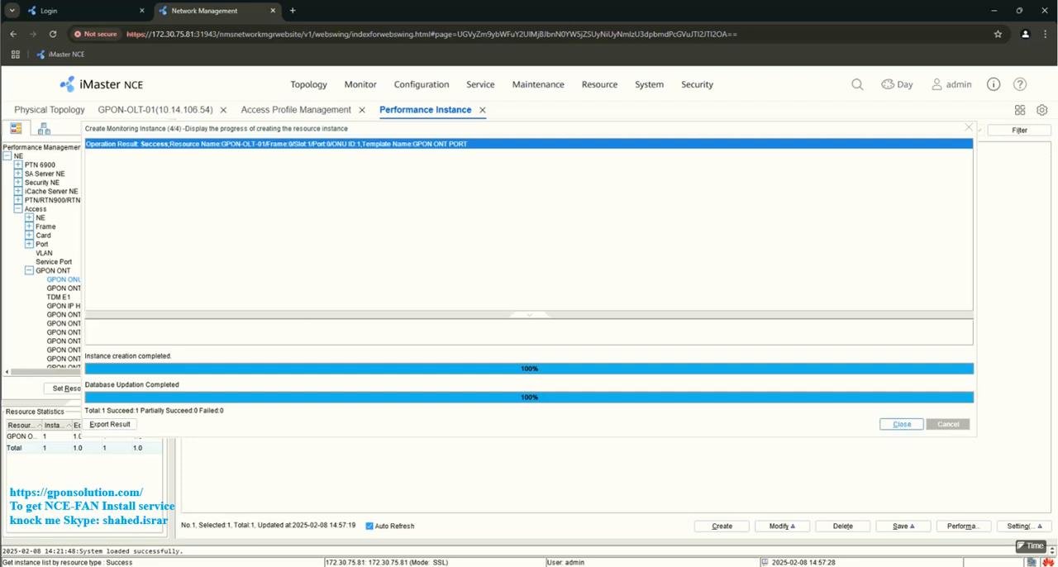
pyautogui.click(901, 424)
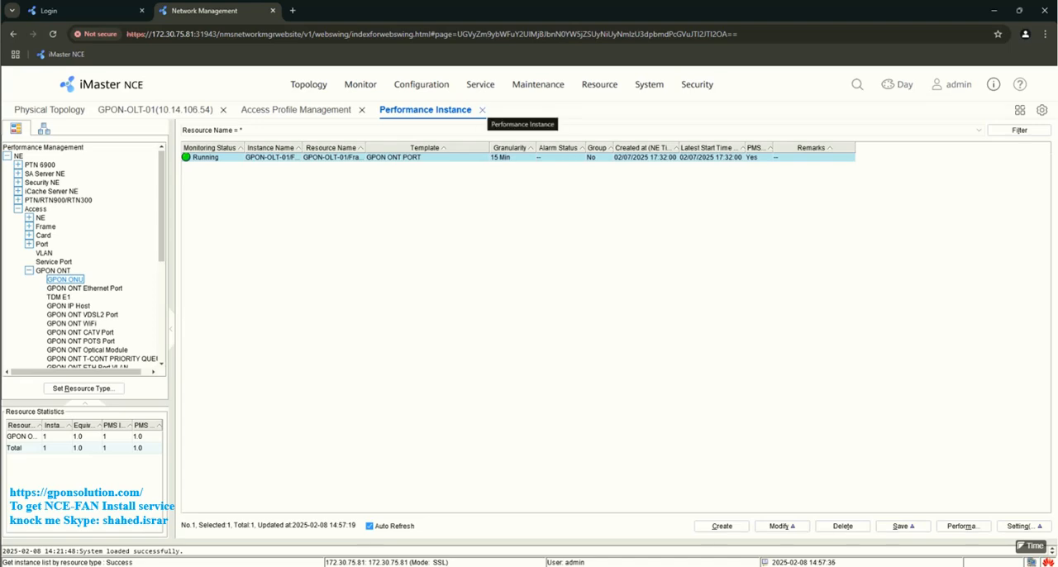
pyautogui.click(482, 110)
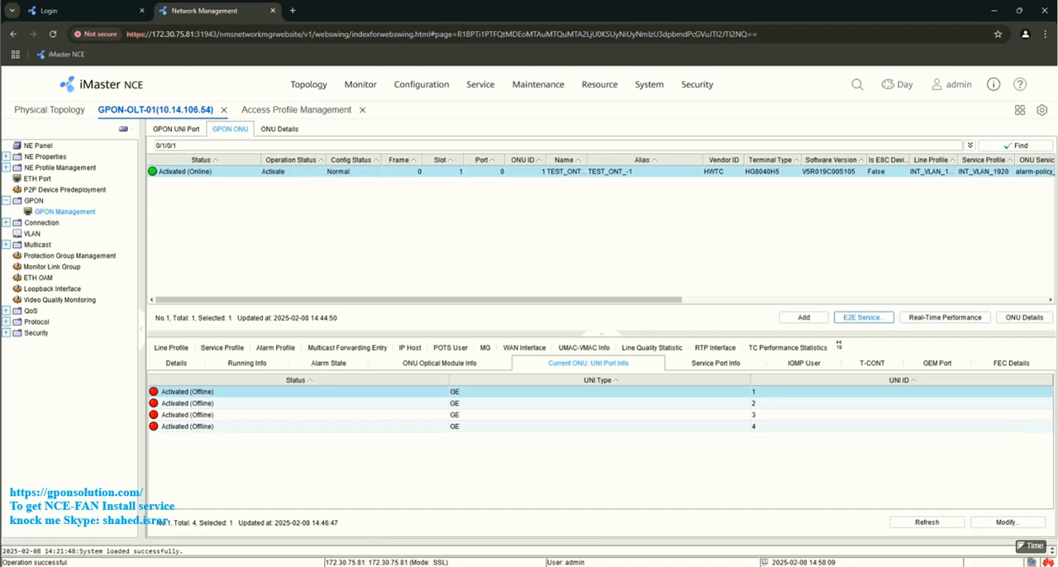
# - View the product version information of iMaster NCE and close it
pyautogui.click(993, 84)
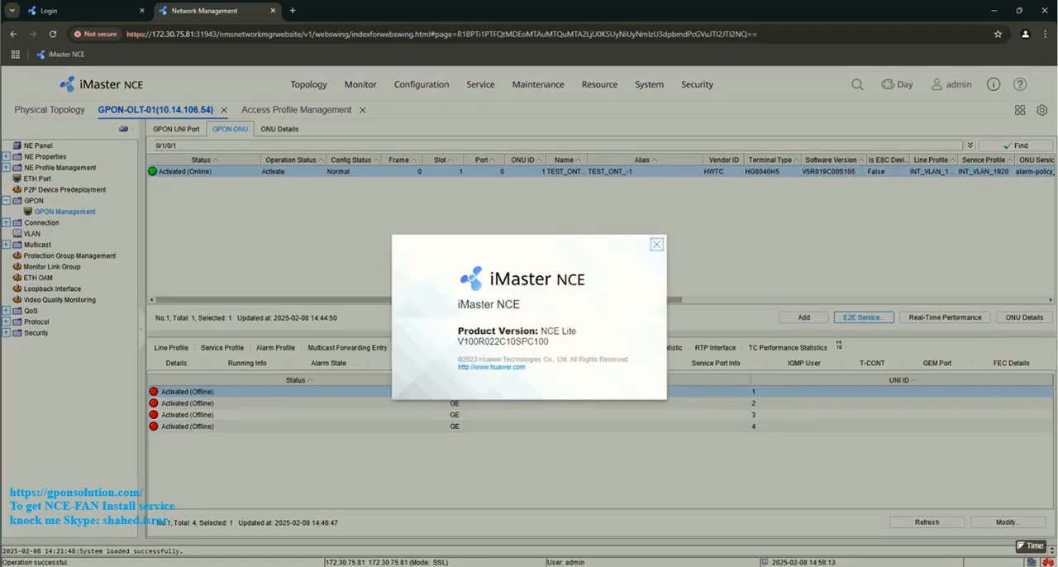
pyautogui.click(658, 244)
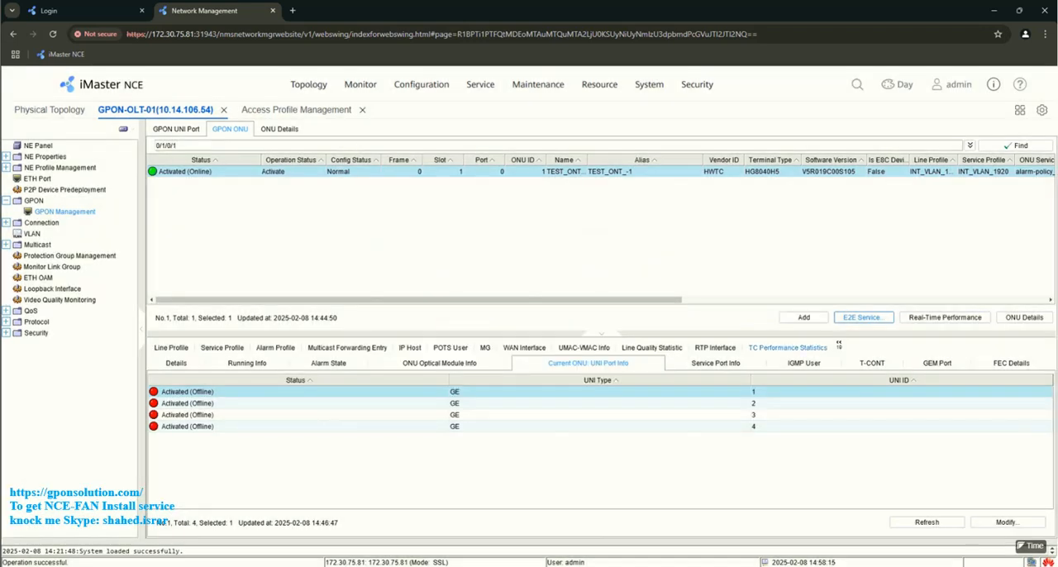